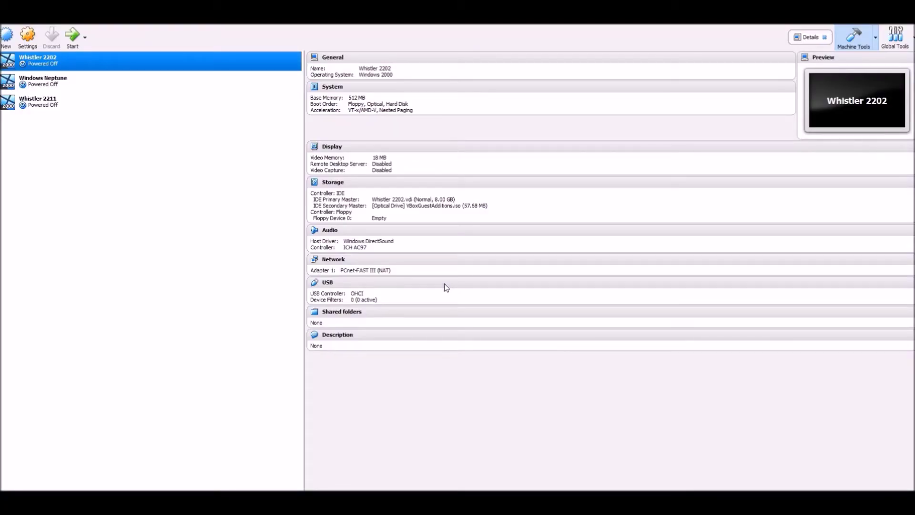
Name the new machine 'Korora Linux', set its version to Fedora (64-bit), and continue to memory size.
{"action": "left_click", "coordinate": [4, 40]}
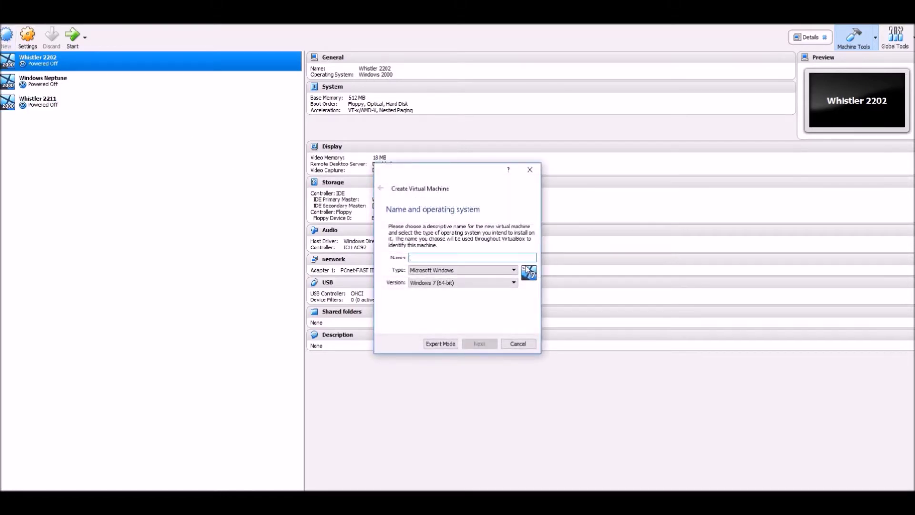
{"action": "type", "text": "Kor"}
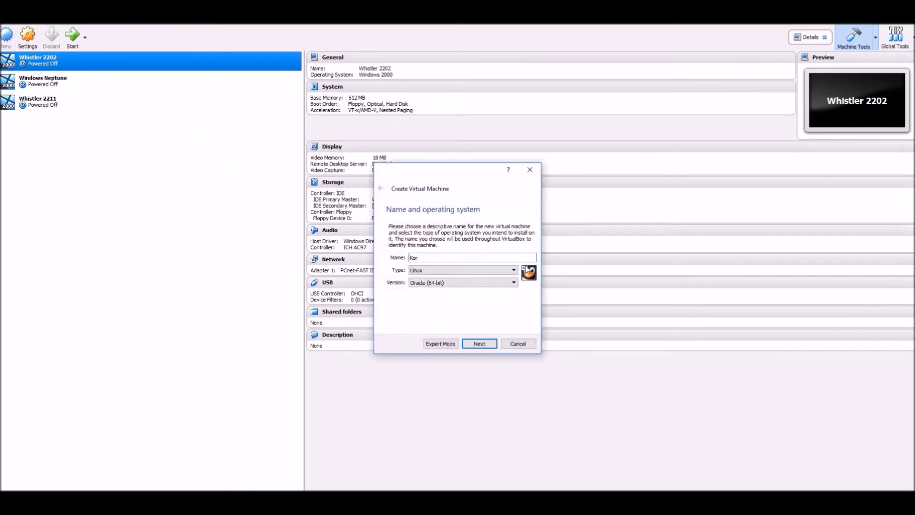
{"action": "type", "text": "ora"}
{"action": "type", "text": "Linux"}
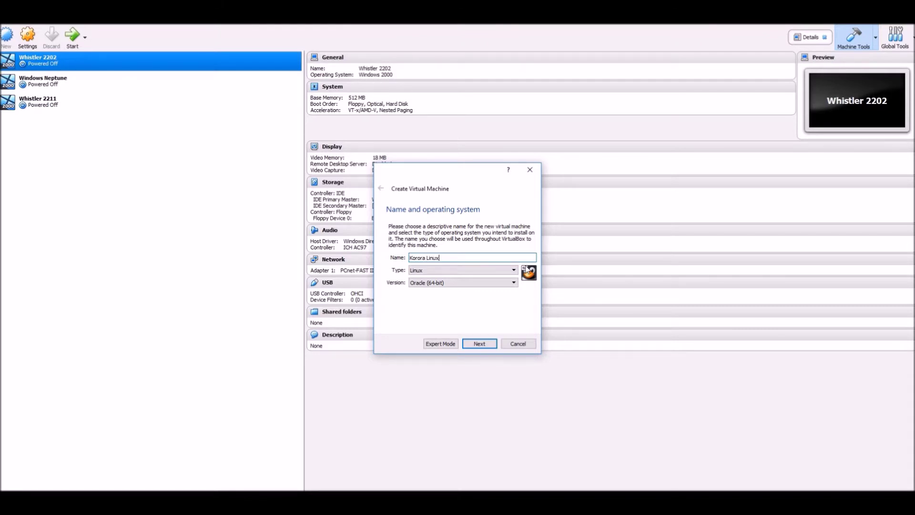
{"action": "left_click", "coordinate": [472, 286]}
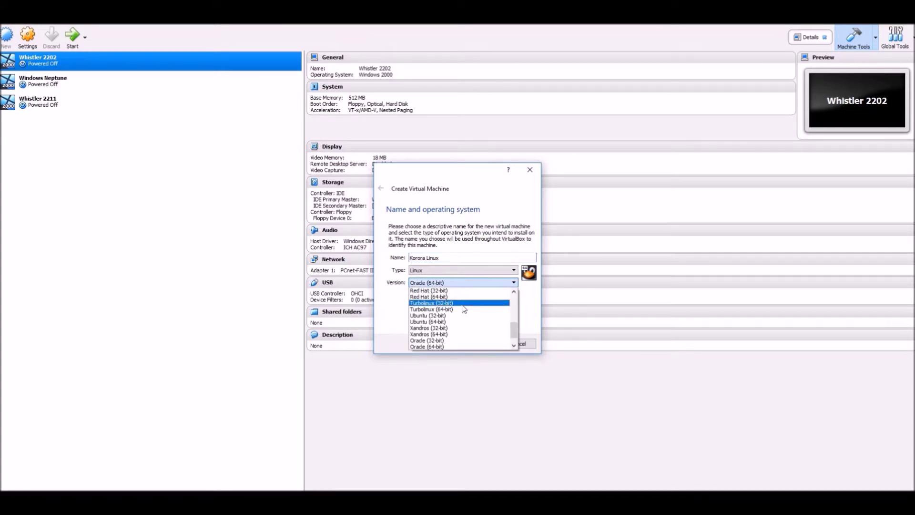
{"action": "scroll", "coordinate": [458, 328], "scroll_direction": "up", "scroll_amount": 3}
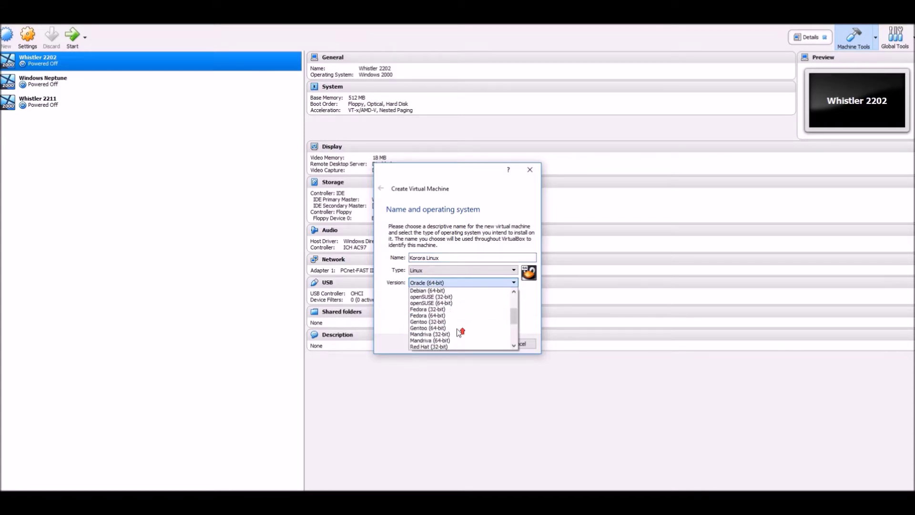
{"action": "left_click", "coordinate": [445, 316]}
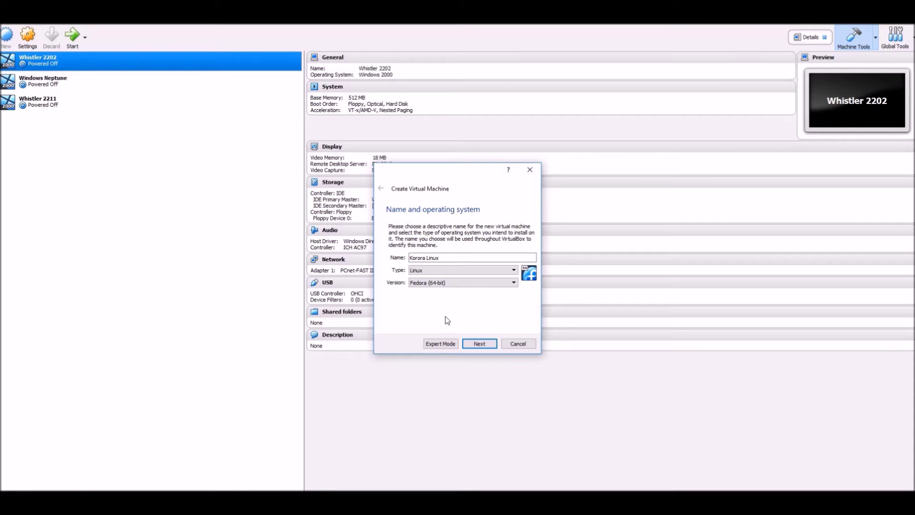
{"action": "left_click", "coordinate": [478, 343]}
Give the machine 4096 MB of memory and a dynamically allocated 24 GB virtual hard disk.
{"action": "left_click_drag", "start_coordinate": [401, 256], "coordinate": [443, 262]}
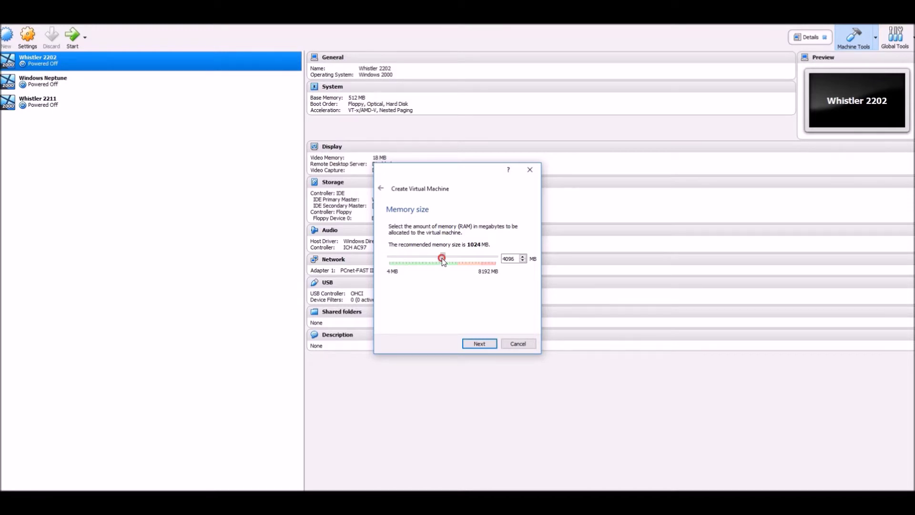
{"action": "left_click", "coordinate": [479, 343]}
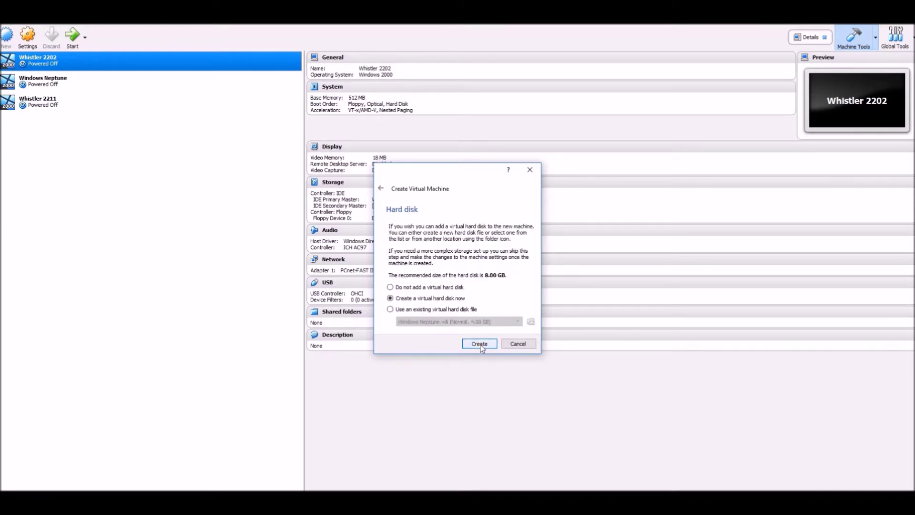
{"action": "left_click", "coordinate": [480, 345]}
{"action": "left_click", "coordinate": [504, 357]}
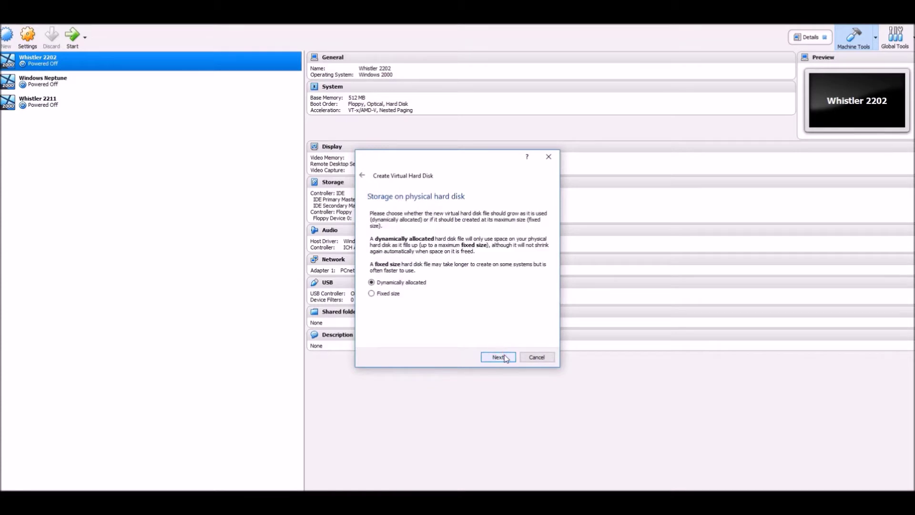
{"action": "left_click", "coordinate": [505, 357]}
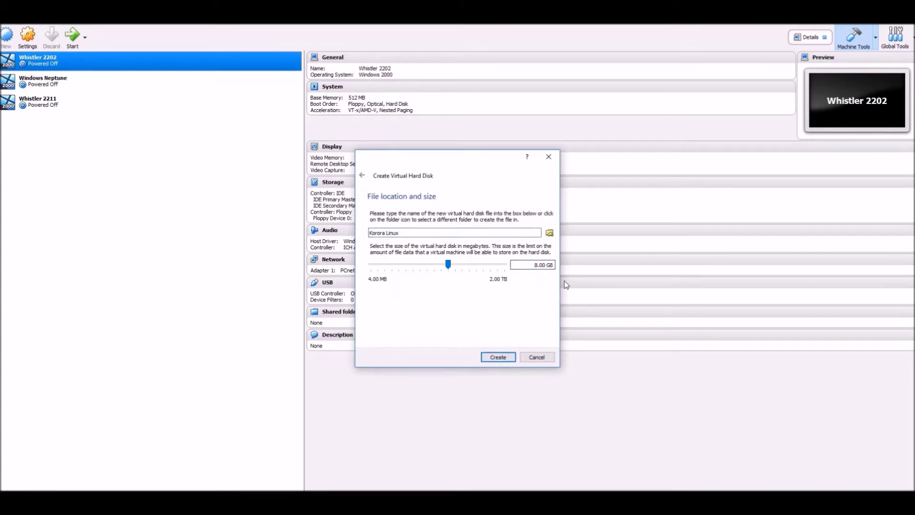
{"action": "key", "text": "BackSpace"}
{"action": "type", "text": "24"}
{"action": "left_click", "coordinate": [496, 357]}
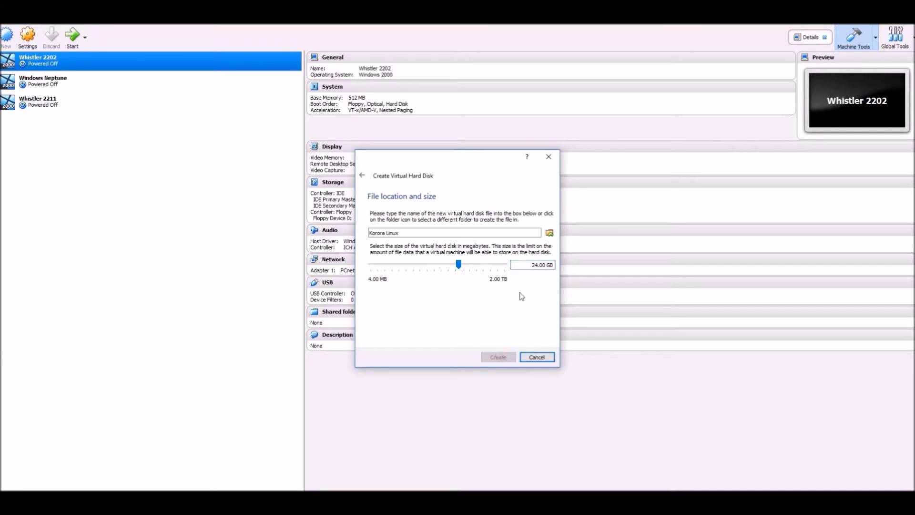
Insert korora-live-gnome-26-x86_64.iso into the optical drive and start the machine.
{"action": "left_click", "coordinate": [390, 199]}
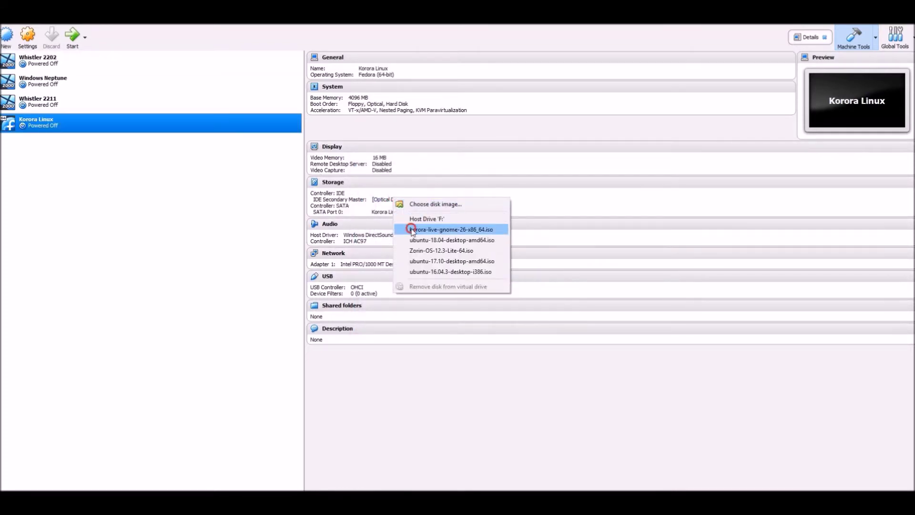
{"action": "left_click", "coordinate": [412, 229]}
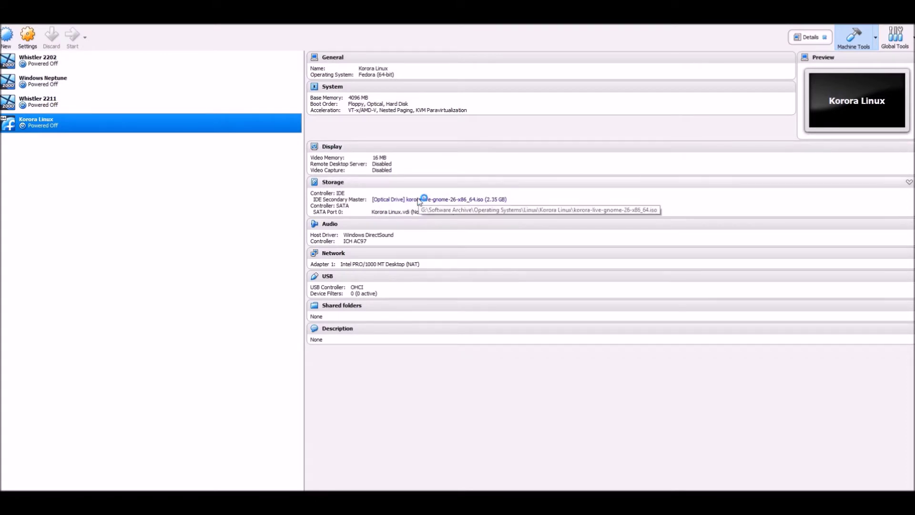
{"action": "key", "text": "Return"}
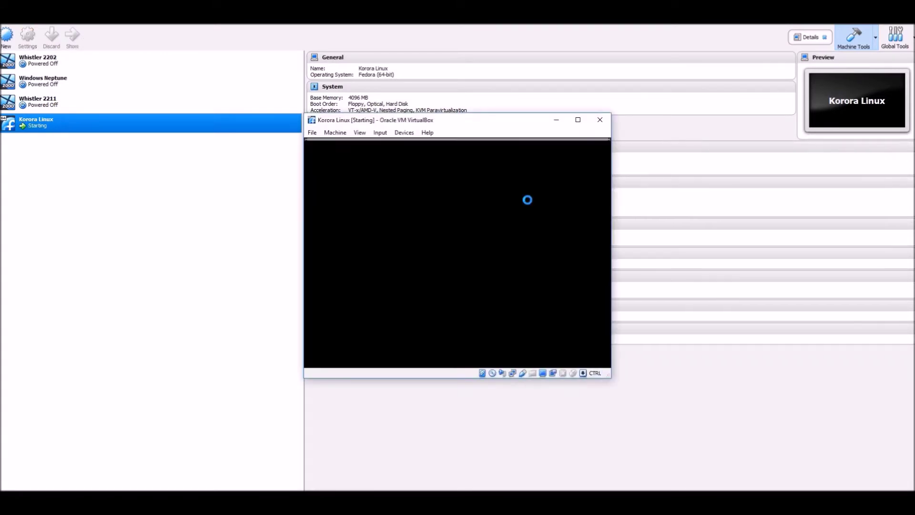
Maximize the VM window and dismiss the keyboard auto-capture and mouse integration notices.
{"action": "left_click", "coordinate": [577, 121]}
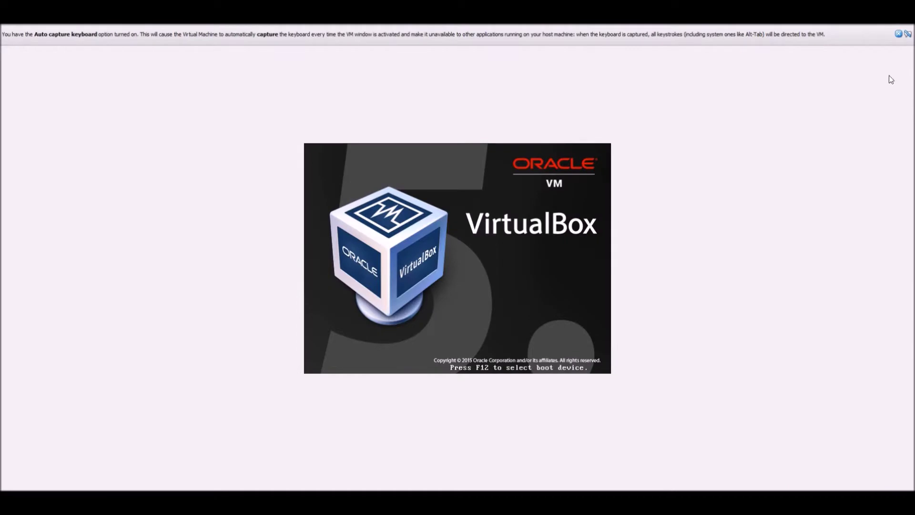
{"action": "left_click", "coordinate": [898, 35]}
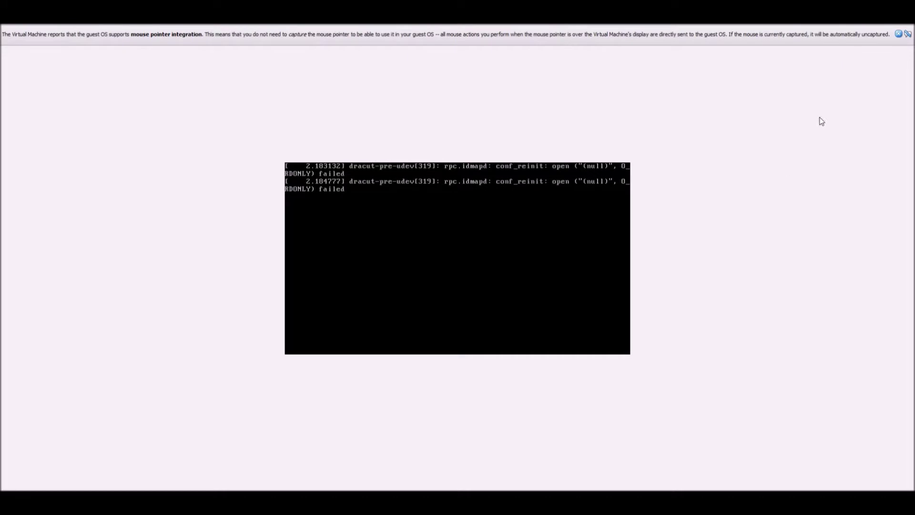
{"action": "left_click", "coordinate": [899, 34]}
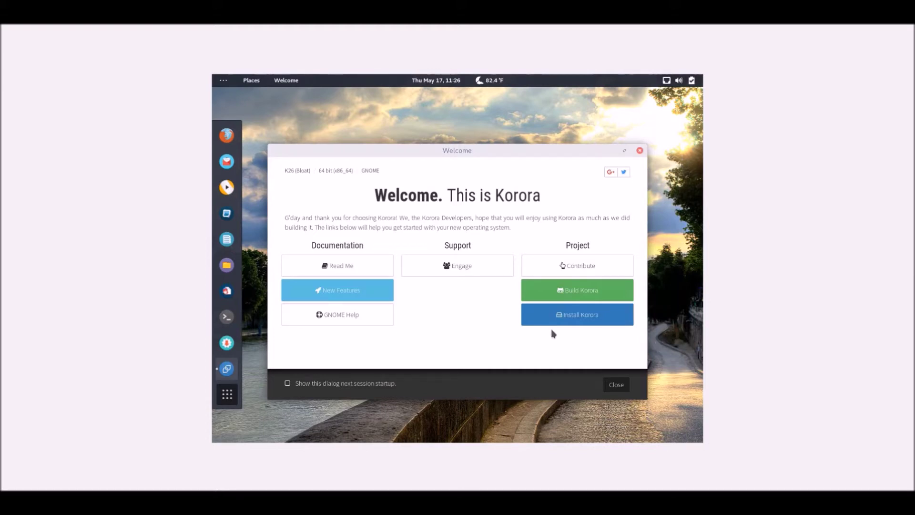
Launch Install Korora and continue with English (United Kingdom) as the language.
{"action": "left_click", "coordinate": [593, 319]}
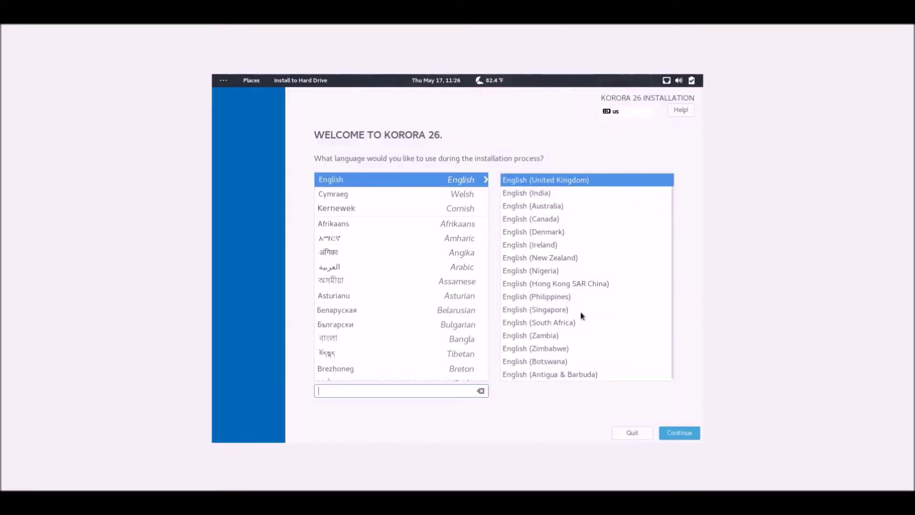
{"action": "left_click", "coordinate": [692, 432]}
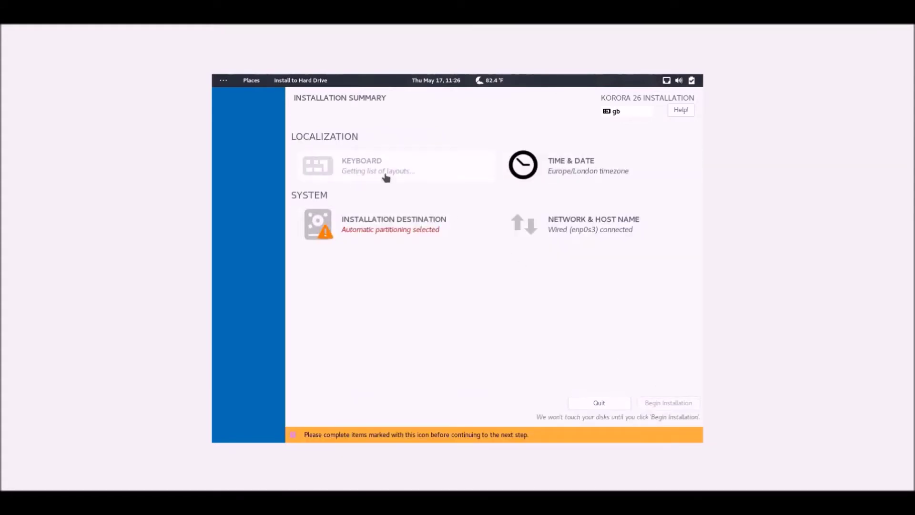
Confirm automatic partitioning under Installation Destination and begin the installation.
{"action": "left_click", "coordinate": [411, 223]}
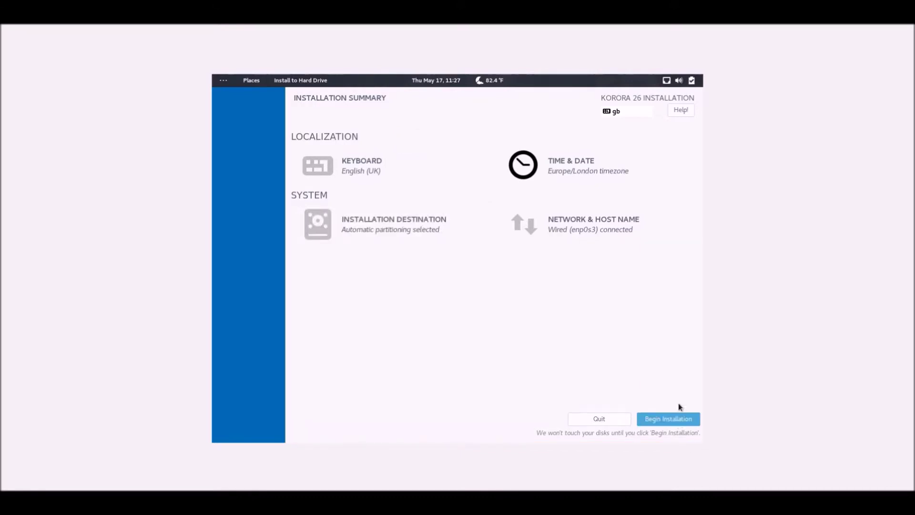
{"action": "left_click", "coordinate": [666, 419]}
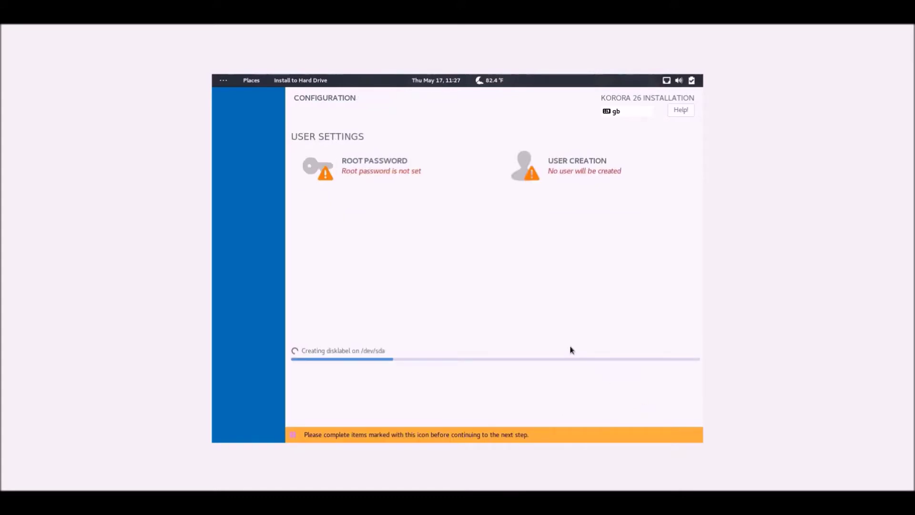
Create user 'Retro Technology Showcase' with administrator rights and save it.
{"action": "left_click", "coordinate": [566, 166]}
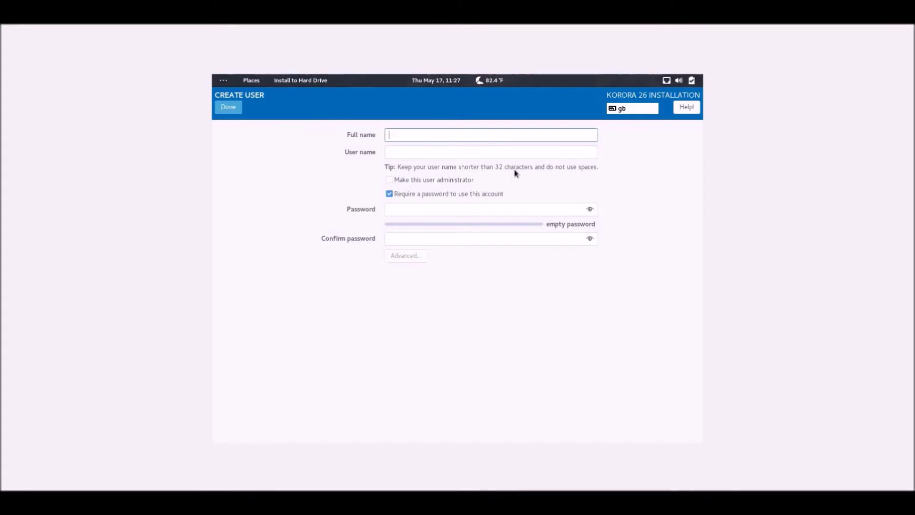
{"action": "type", "text": "Retro Technolog"}
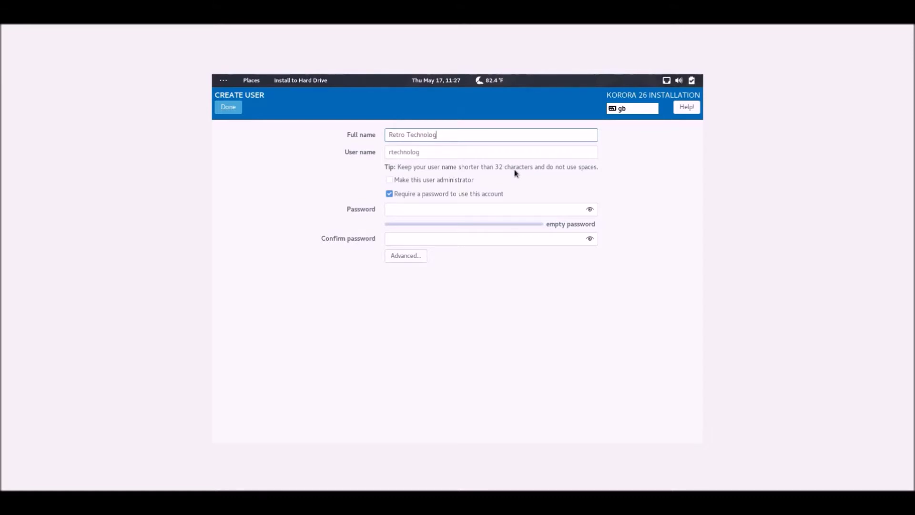
{"action": "type", "text": "y Showcase"}
{"action": "left_click", "coordinate": [394, 180]}
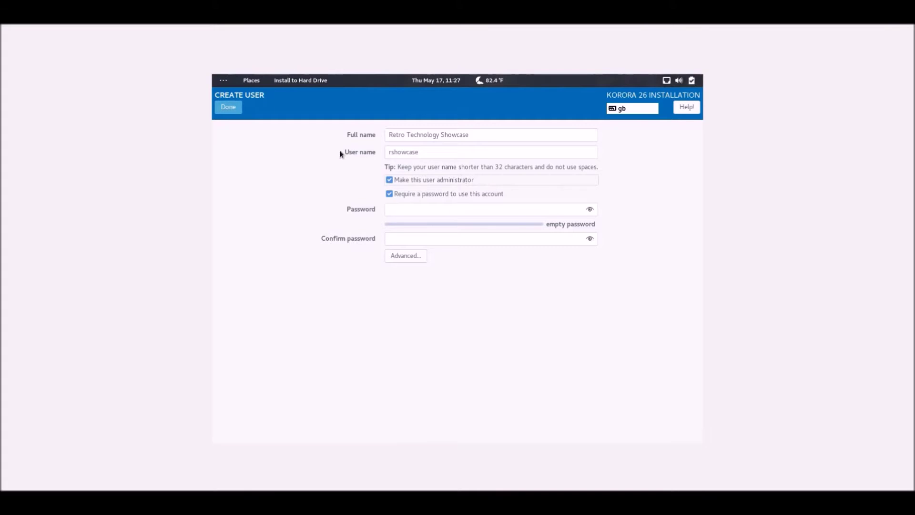
{"action": "left_click", "coordinate": [234, 110]}
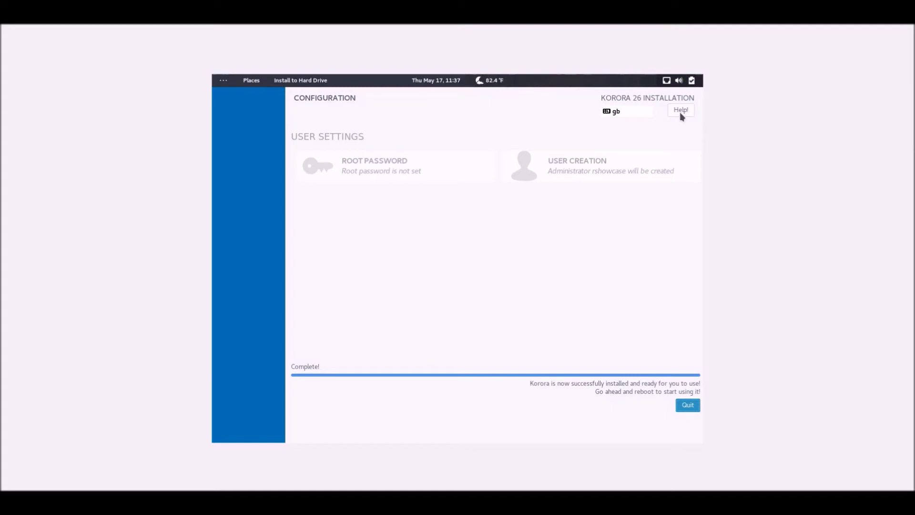
Restart the virtual machine through the system menu's power-off options.
{"action": "left_click", "coordinate": [678, 80]}
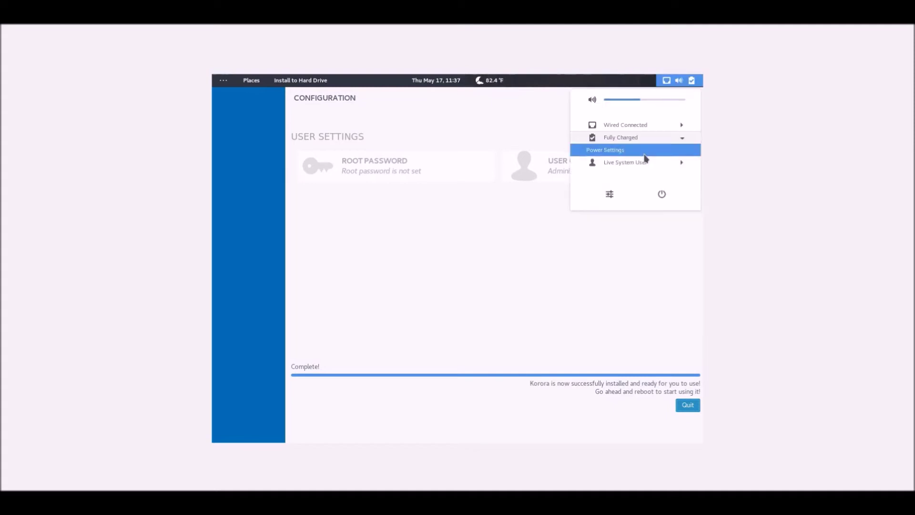
{"action": "left_click", "coordinate": [662, 195]}
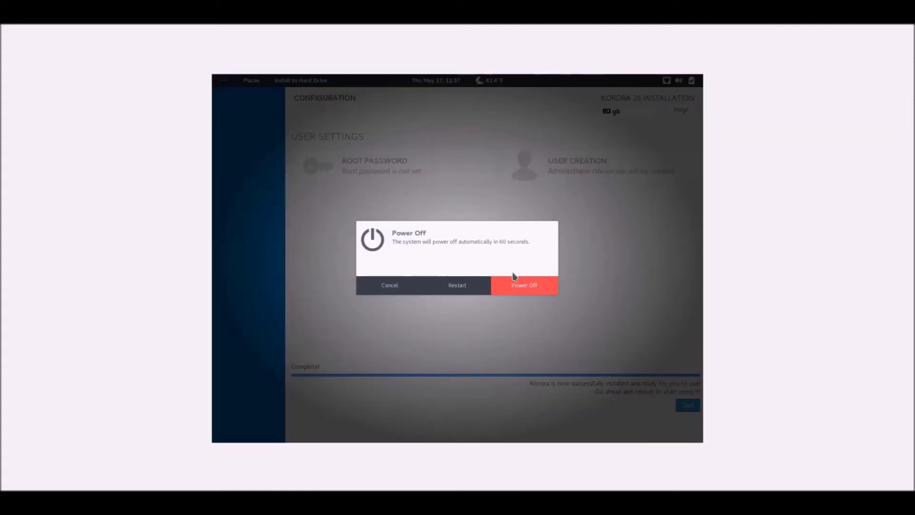
{"action": "left_click", "coordinate": [464, 291]}
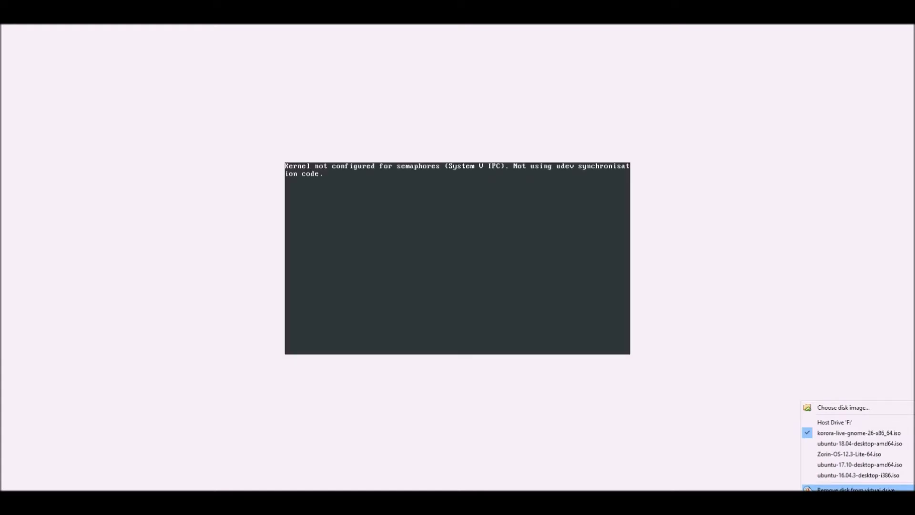
Force-unmount the live ISO, dismiss the mouse integration notice, and resume the paused machine.
{"action": "left_click", "coordinate": [810, 489]}
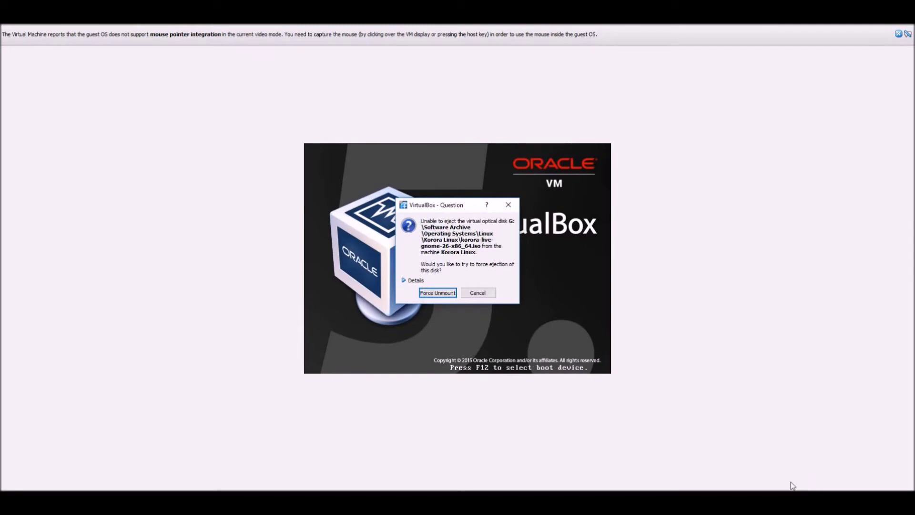
{"action": "left_click", "coordinate": [444, 293]}
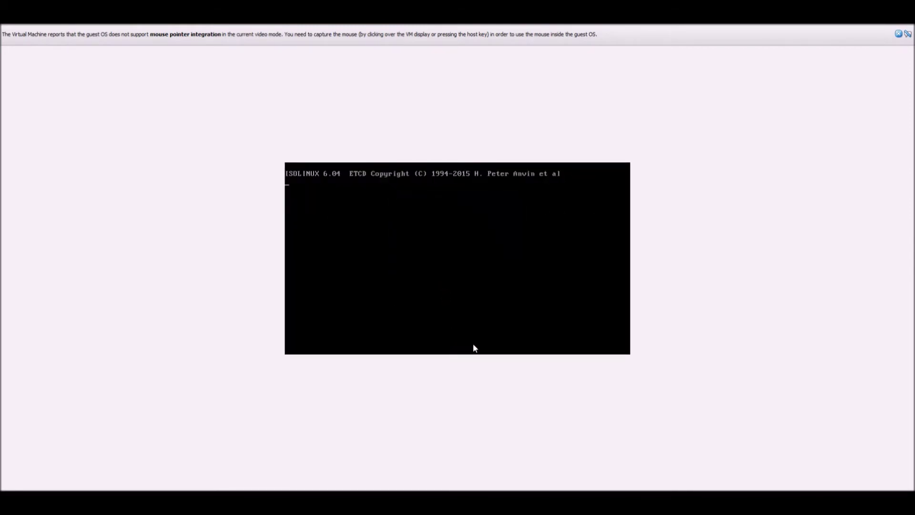
{"action": "left_click", "coordinate": [898, 33]}
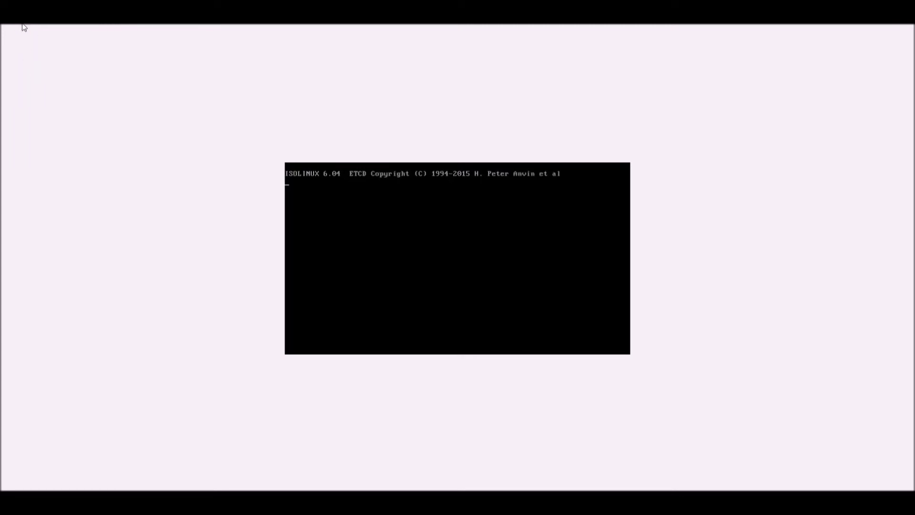
{"action": "left_click", "coordinate": [20, 25]}
Reset the virtual machine so the installed Korora system boots.
{"action": "left_click", "coordinate": [31, 80]}
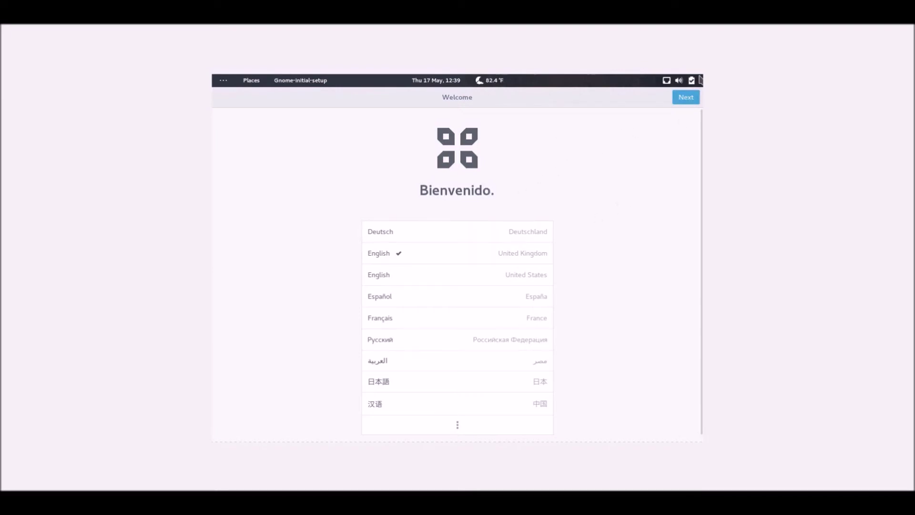
Keep UK English language and keyboard, turn off location services, skip online accounts, and start using Korora.
{"action": "left_click", "coordinate": [694, 97]}
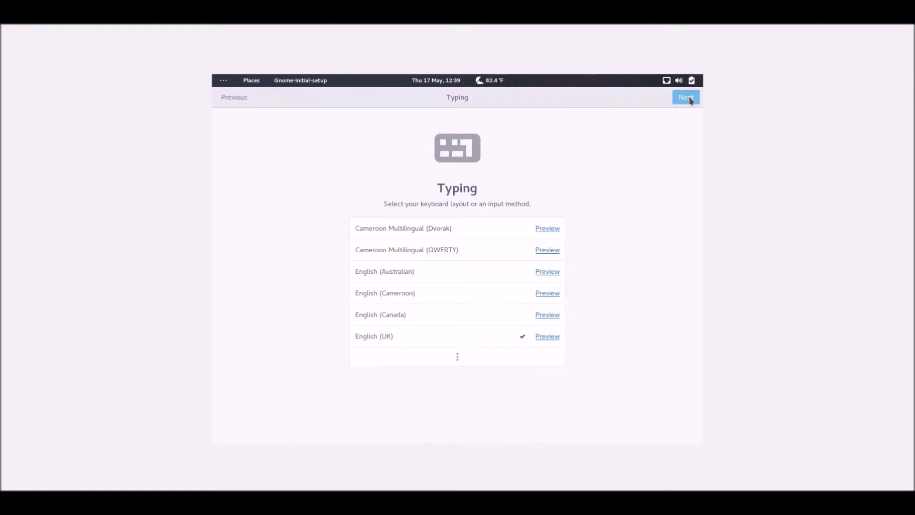
{"action": "left_click", "coordinate": [690, 99]}
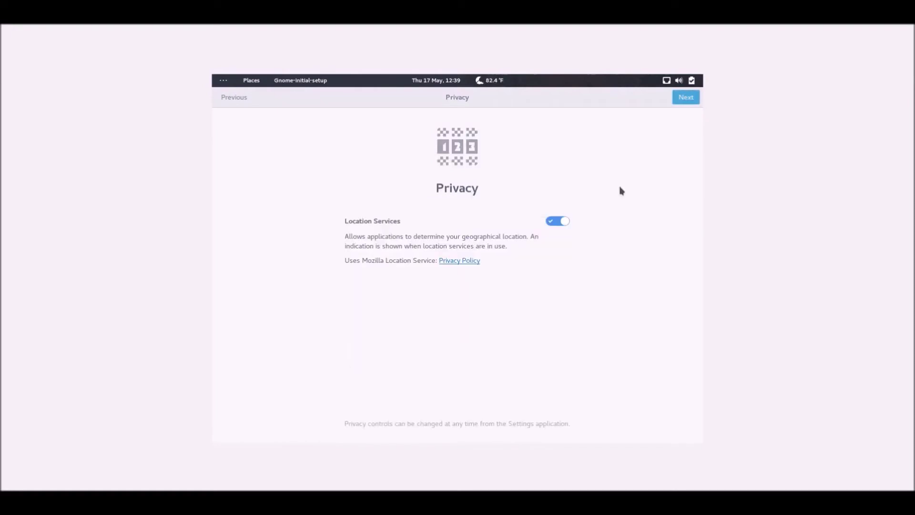
{"action": "left_click", "coordinate": [553, 222]}
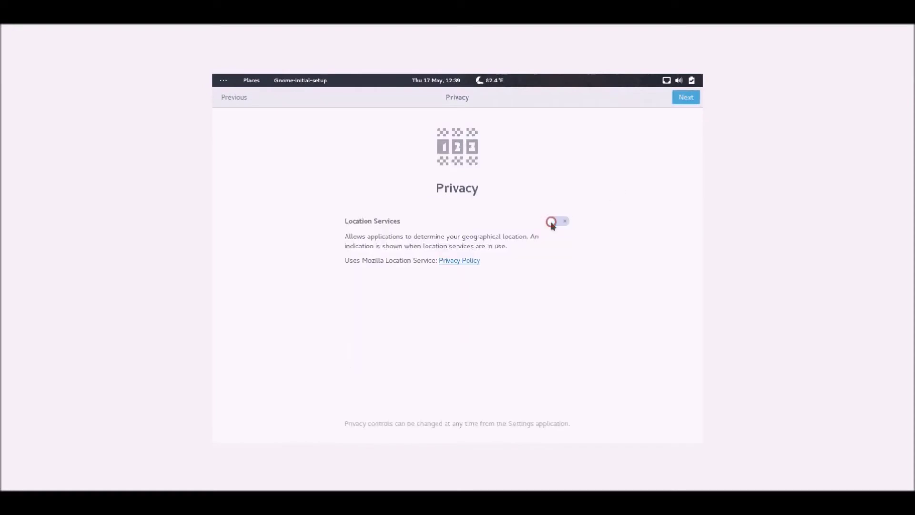
{"action": "left_click", "coordinate": [689, 102]}
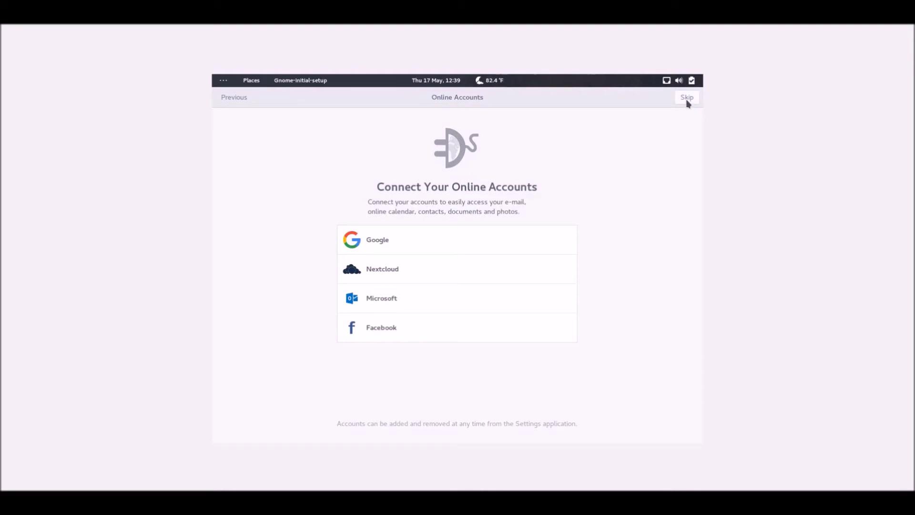
{"action": "left_click", "coordinate": [687, 98]}
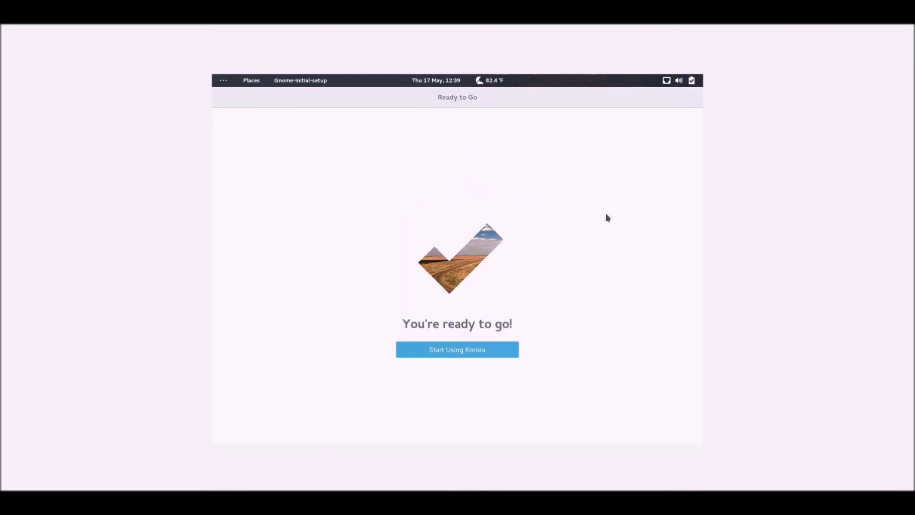
{"action": "left_click", "coordinate": [459, 350]}
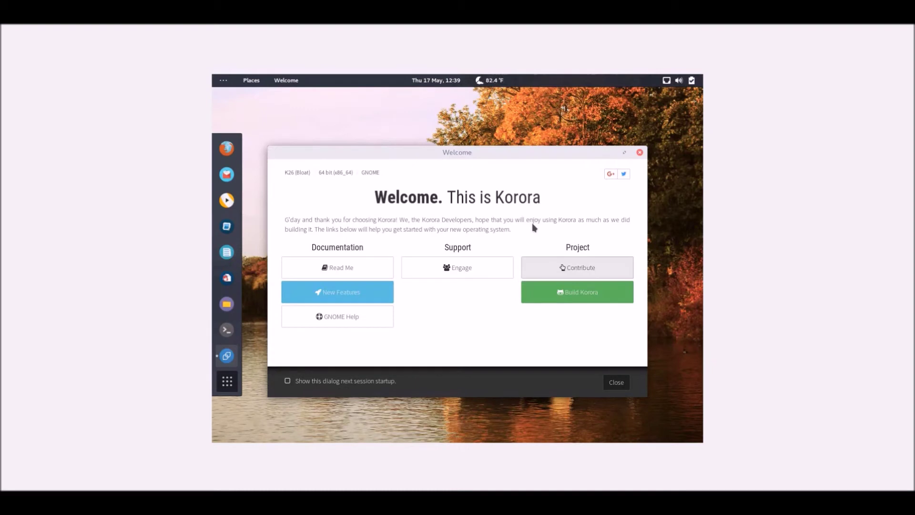
View the Read Me help, close it, and bring up the New Features page.
{"action": "left_click", "coordinate": [334, 267]}
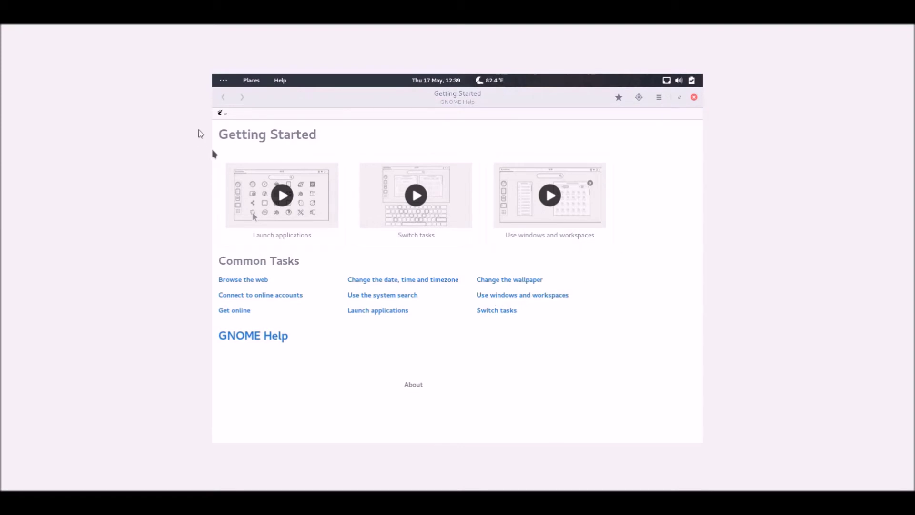
{"action": "left_click", "coordinate": [694, 97]}
{"action": "left_click", "coordinate": [327, 292]}
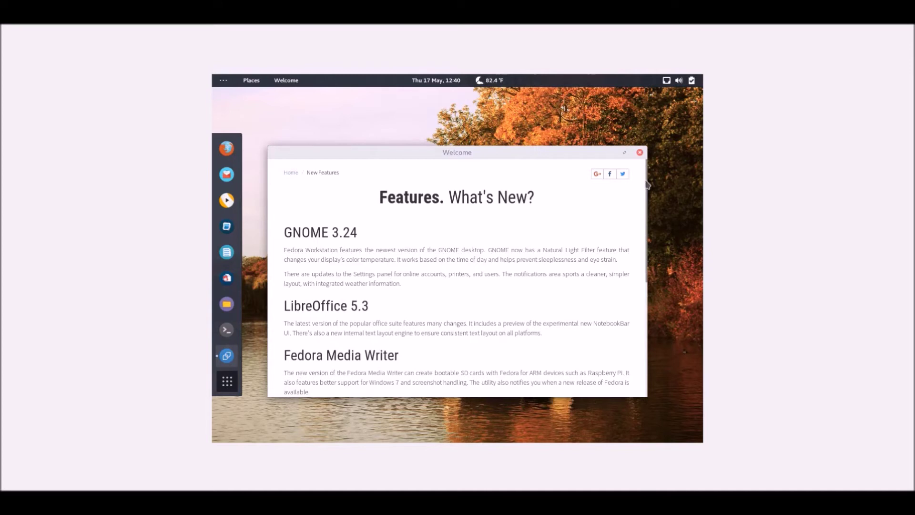
Scroll through the GNOME 3.24, LibreOffice 5.3 and Fedora Media Writer features, then close Korora Welcome.
{"action": "left_click_drag", "start_coordinate": [646, 181], "coordinate": [622, 219]}
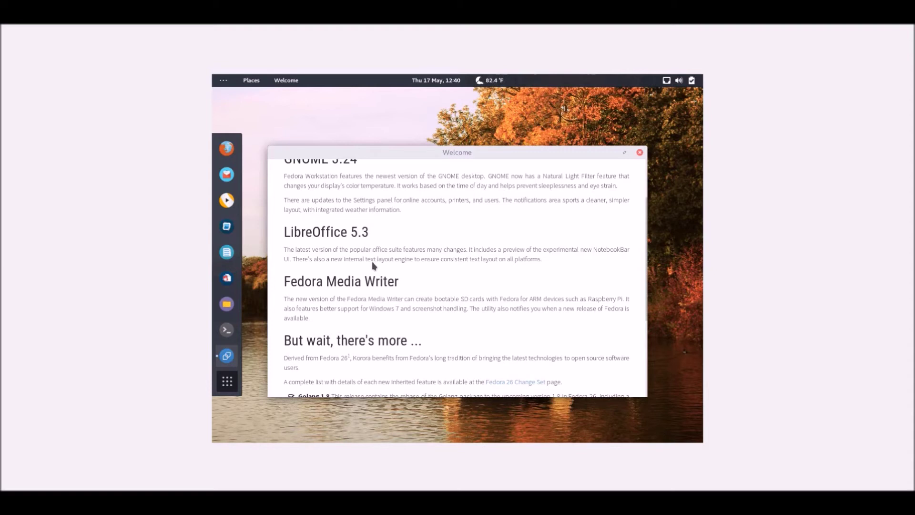
{"action": "scroll", "coordinate": [368, 329], "scroll_direction": "down", "scroll_amount": 2}
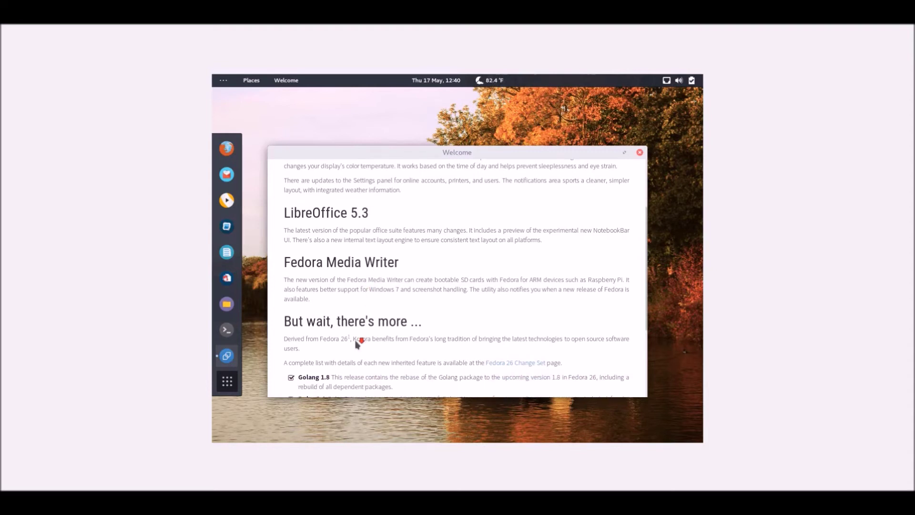
{"action": "scroll", "coordinate": [361, 343], "scroll_direction": "down", "scroll_amount": 3}
{"action": "scroll", "coordinate": [362, 342], "scroll_direction": "up", "scroll_amount": 7}
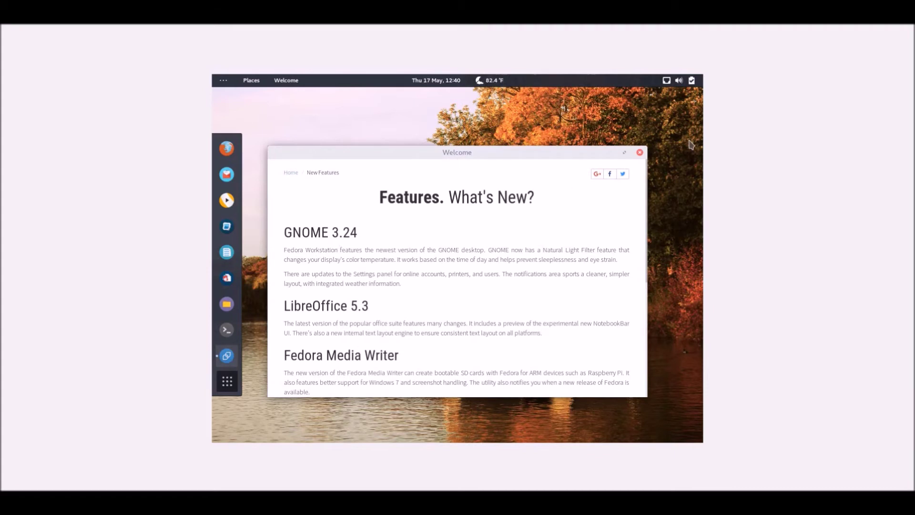
{"action": "left_click", "coordinate": [640, 152]}
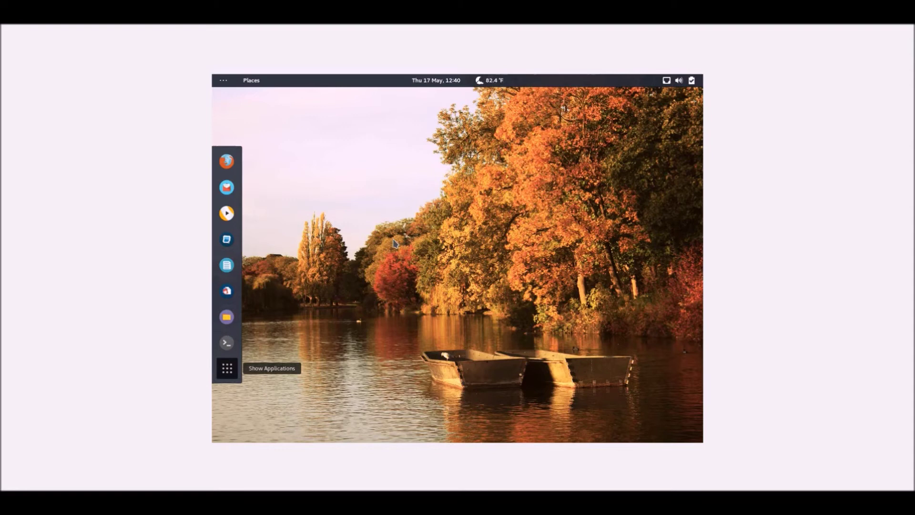
Show all applications with Super+A, page to the last page, and launch Software.
{"action": "key", "text": "super+a"}
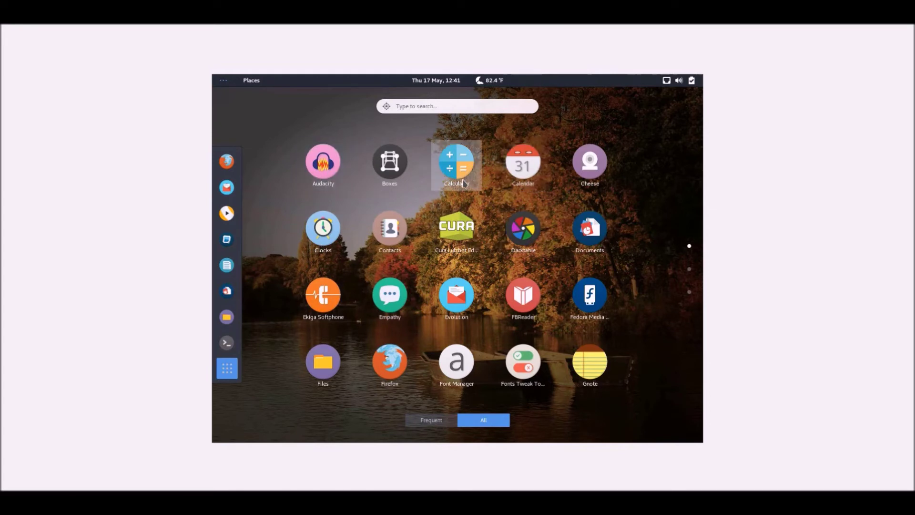
{"action": "left_click", "coordinate": [689, 268]}
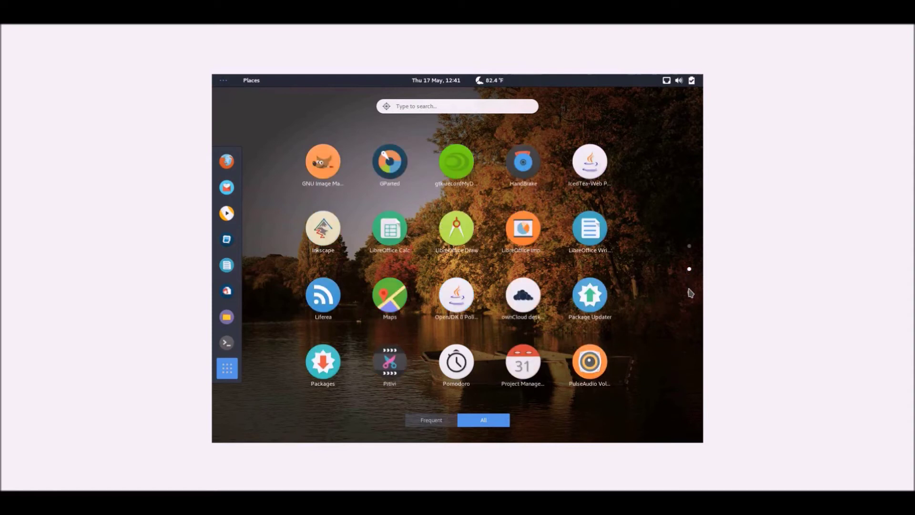
{"action": "left_click", "coordinate": [689, 291]}
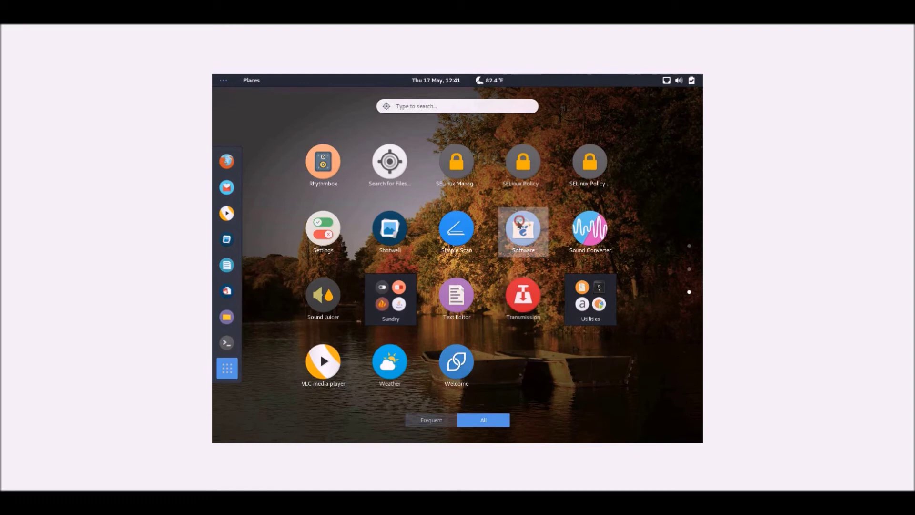
{"action": "left_click", "coordinate": [519, 229]}
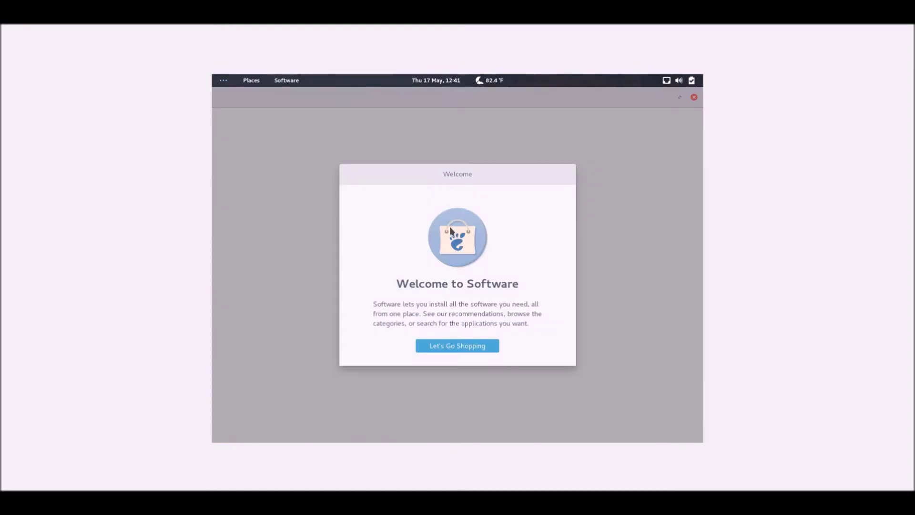
Get past Software's Let's Go Shopping welcome, then close the still-loading window from the Activities overview.
{"action": "left_click", "coordinate": [462, 344]}
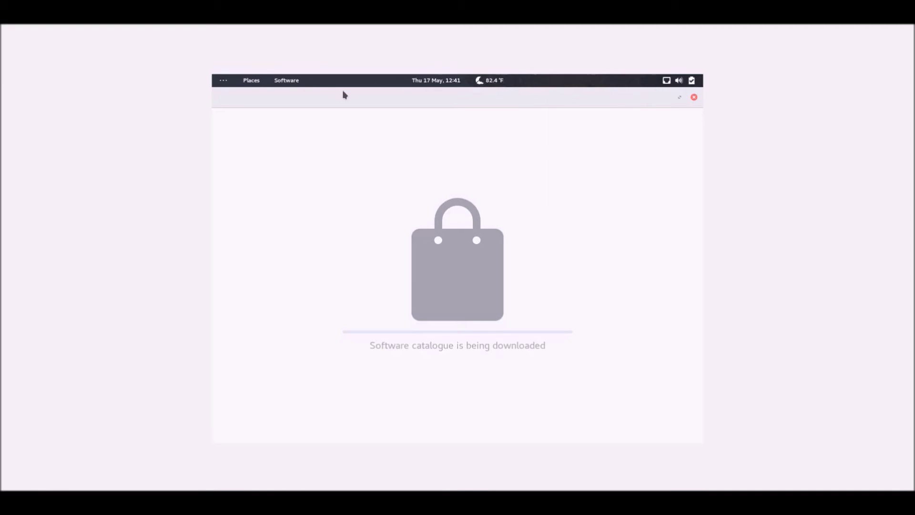
{"action": "left_click", "coordinate": [222, 82]}
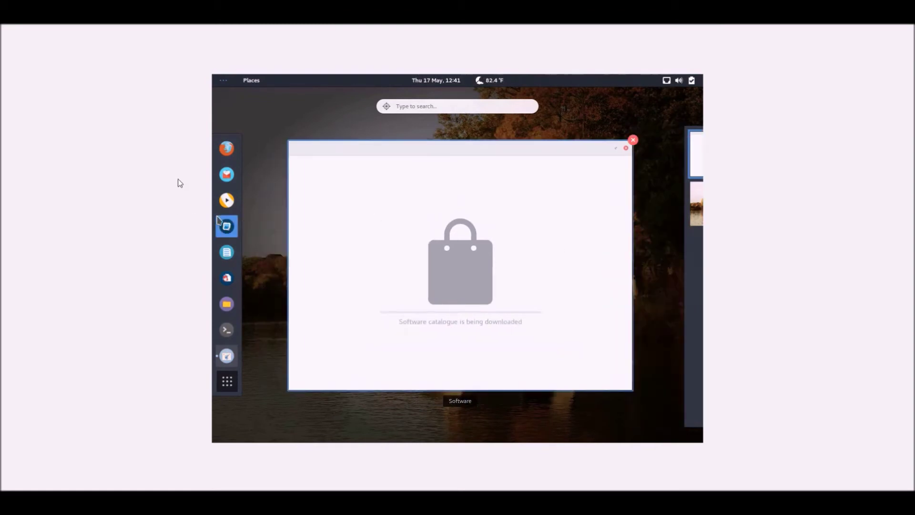
{"action": "left_click", "coordinate": [227, 381]}
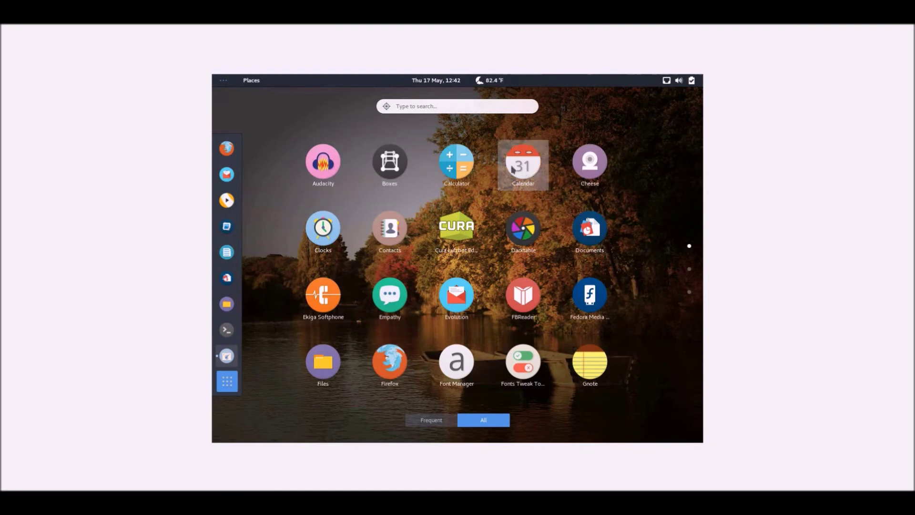
Launch Calendar and shrink its window to a smaller size near the top.
{"action": "left_click", "coordinate": [510, 180]}
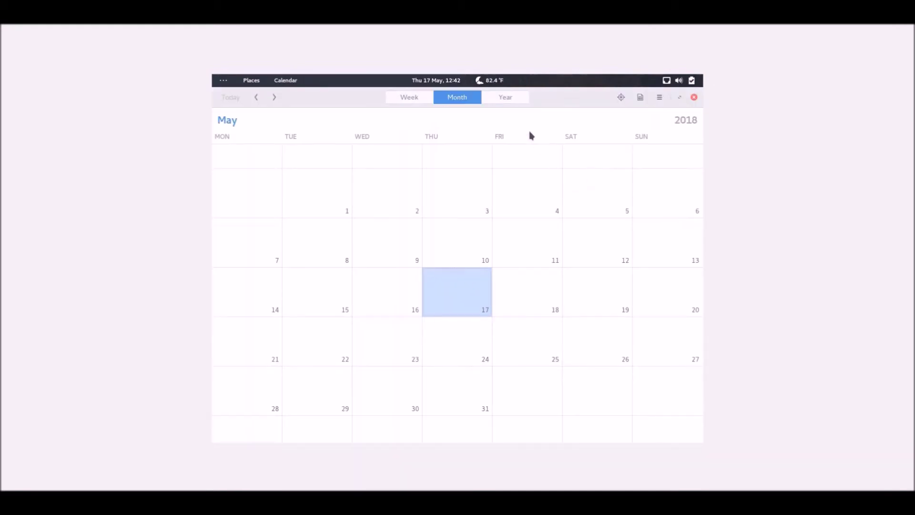
{"action": "left_click_drag", "start_coordinate": [557, 90], "coordinate": [550, 135]}
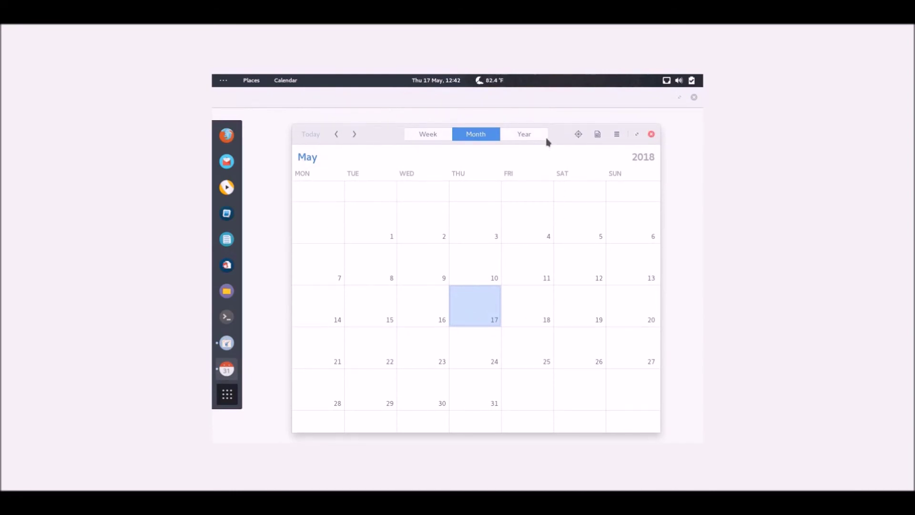
{"action": "left_click_drag", "start_coordinate": [565, 142], "coordinate": [542, 136]}
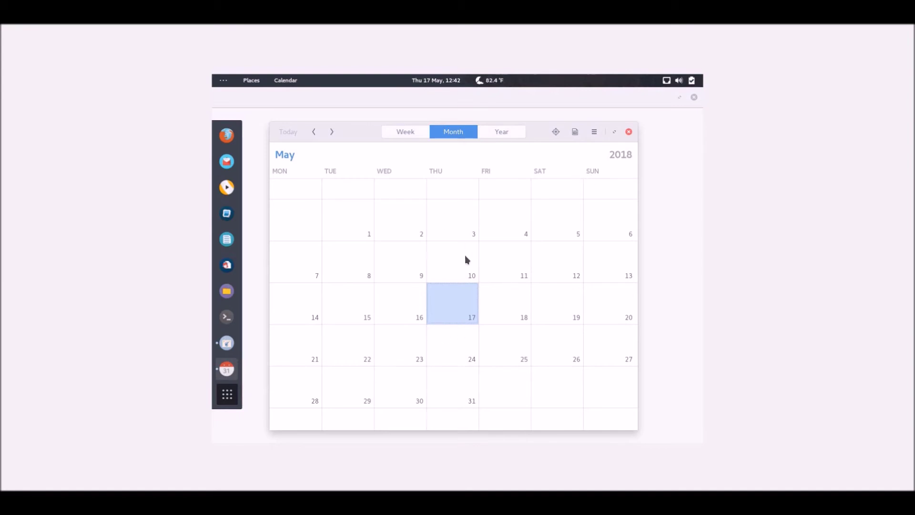
Draft an event on 18 May, confirm it's in the Personal calendar, then cancel without saving.
{"action": "left_click", "coordinate": [497, 314]}
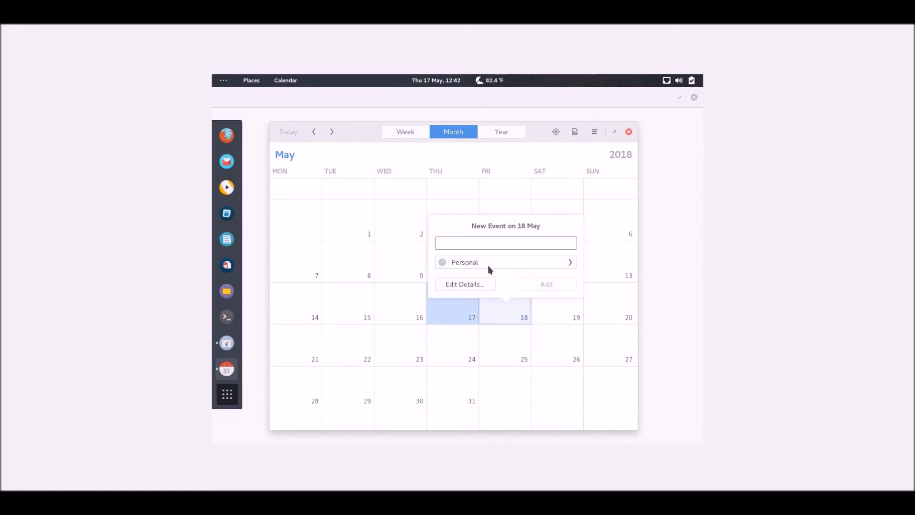
{"action": "left_click", "coordinate": [489, 266]}
{"action": "left_click", "coordinate": [440, 230]}
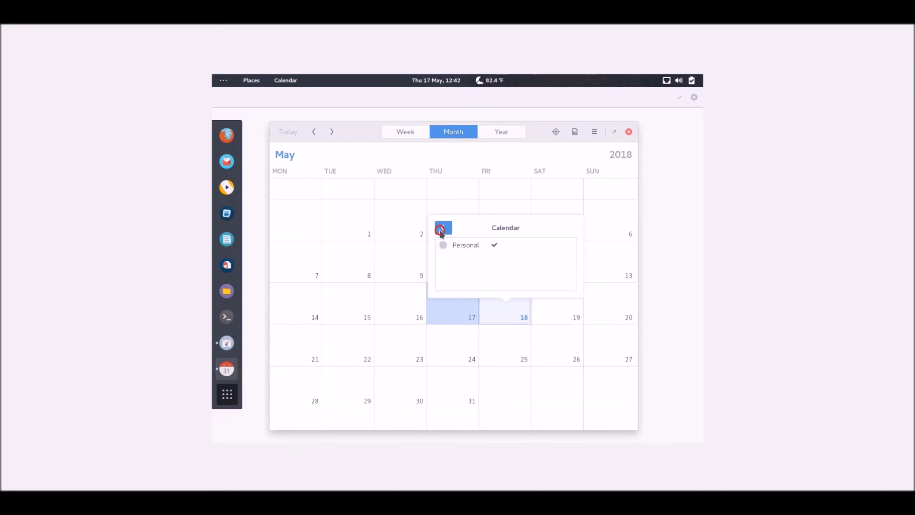
{"action": "left_click", "coordinate": [475, 285]}
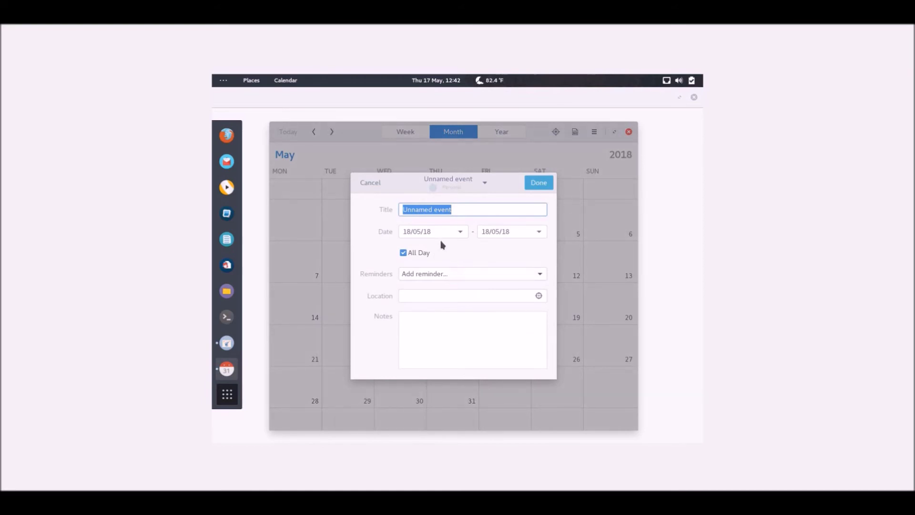
{"action": "left_click", "coordinate": [482, 186]}
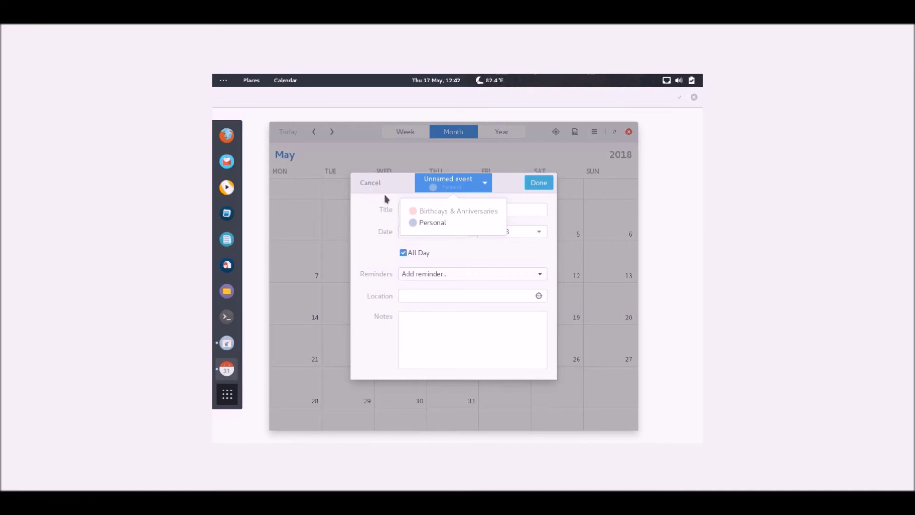
{"action": "left_click", "coordinate": [433, 222]}
{"action": "left_click", "coordinate": [367, 184]}
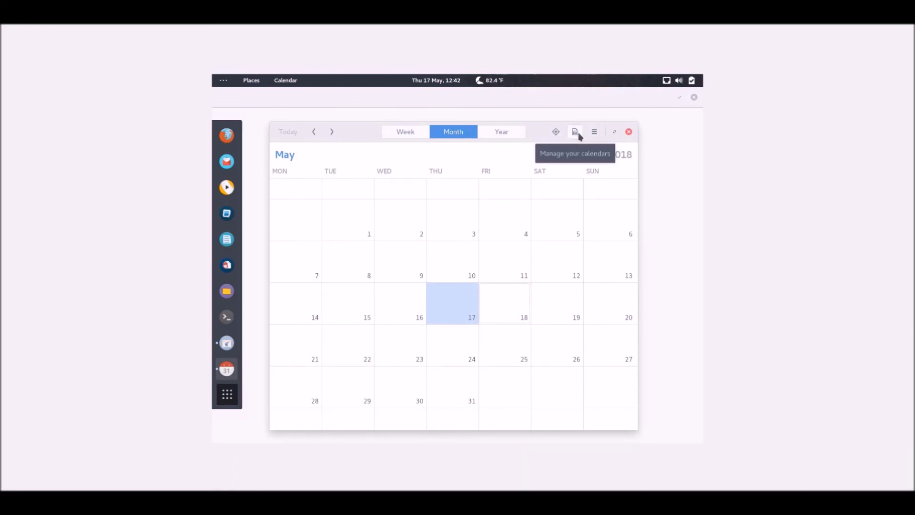
Check Calendar's hamburger menu, dismiss it, and close the Calendar window.
{"action": "left_click", "coordinate": [593, 133]}
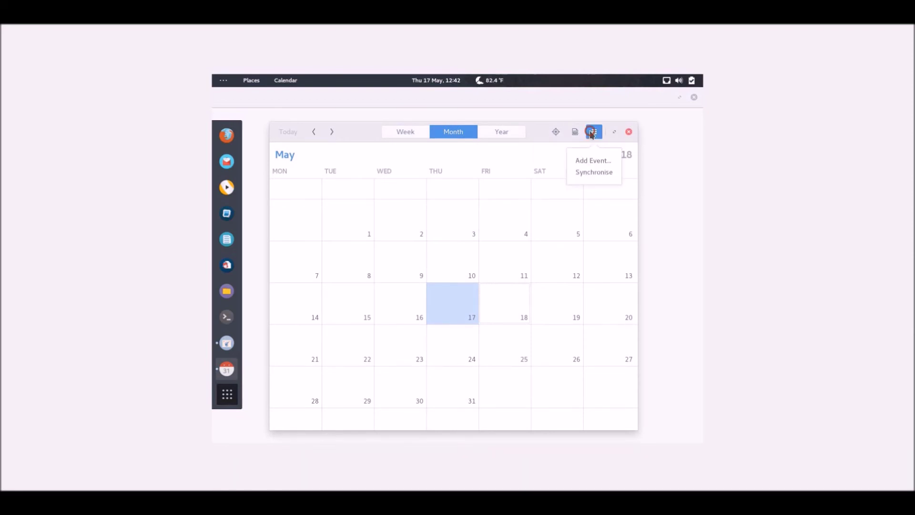
{"action": "left_click", "coordinate": [592, 133]}
{"action": "left_click", "coordinate": [629, 131]}
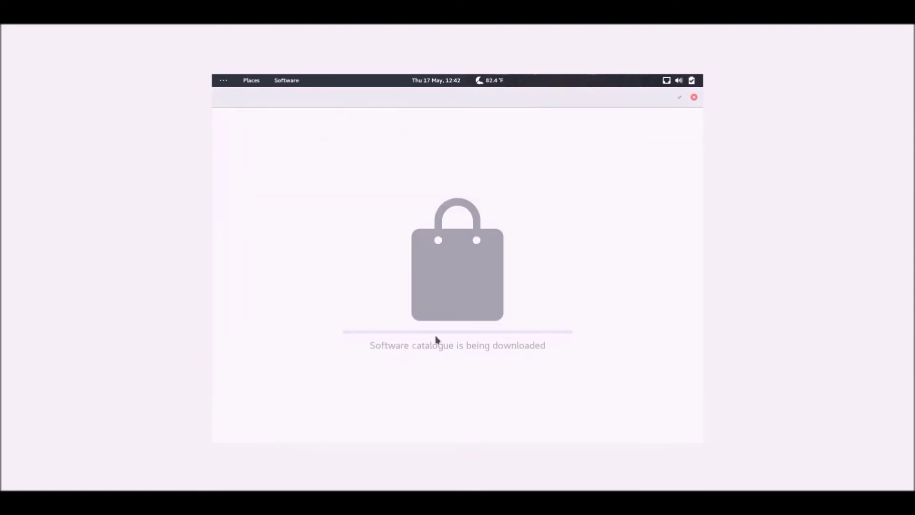
Restore the Software window, move it down-right, and view page 2 of the applications grid.
{"action": "left_click", "coordinate": [680, 99]}
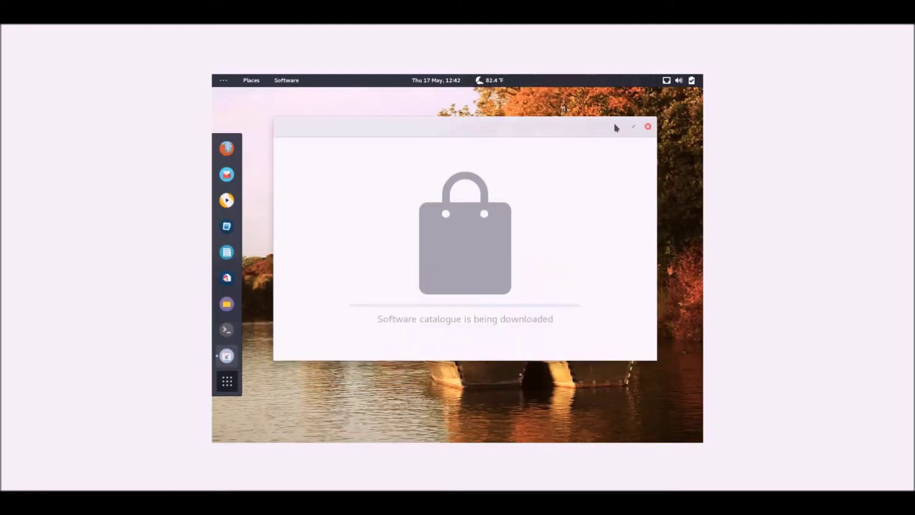
{"action": "left_click_drag", "start_coordinate": [530, 128], "coordinate": [576, 207]}
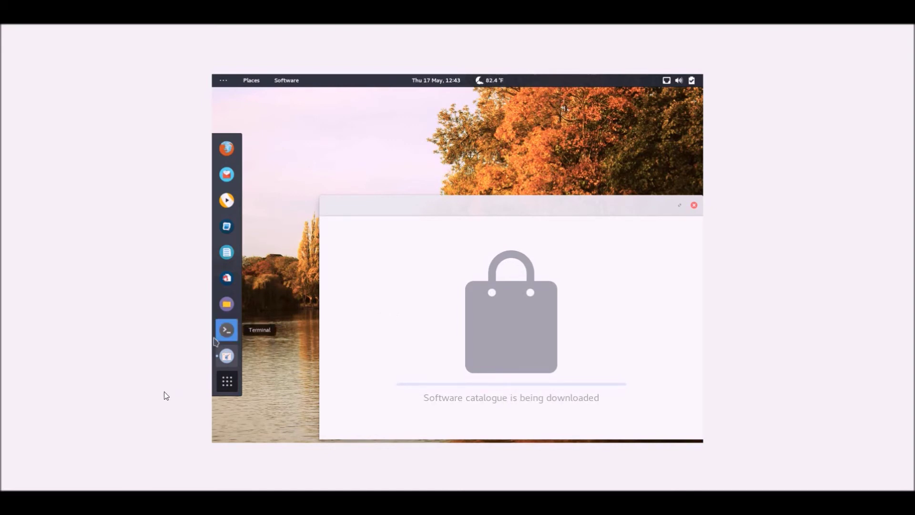
{"action": "left_click", "coordinate": [227, 381]}
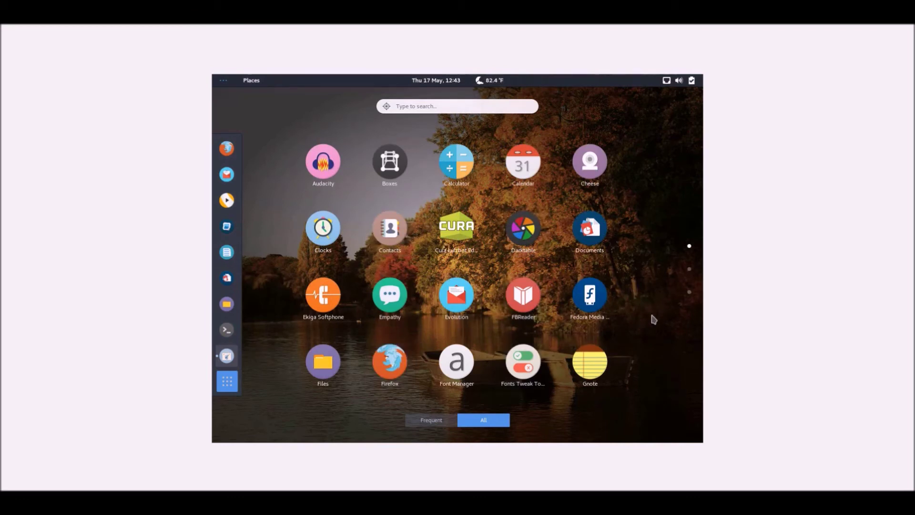
{"action": "left_click", "coordinate": [689, 269]}
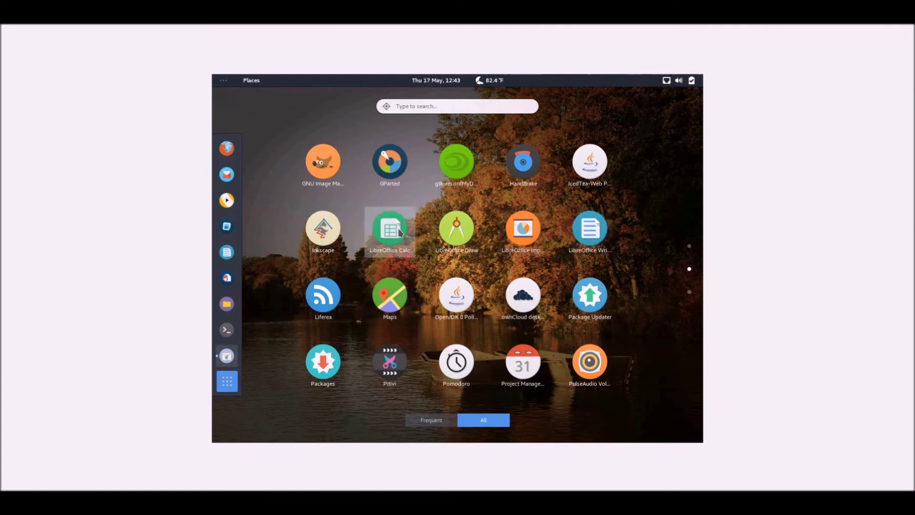
{"action": "left_click", "coordinate": [227, 381]}
Reposition the Software window up and left over the lake wallpaper.
{"action": "left_click_drag", "start_coordinate": [443, 206], "coordinate": [385, 120]}
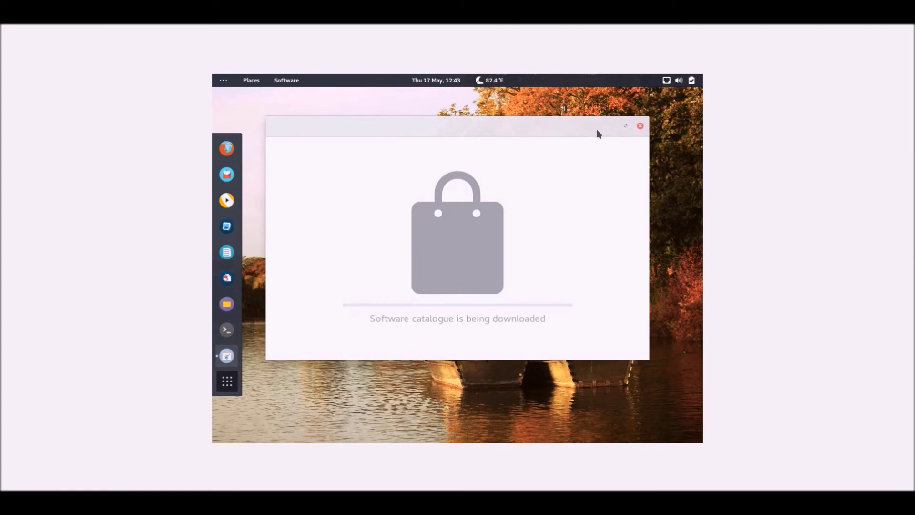
{"action": "left_click_drag", "start_coordinate": [370, 133], "coordinate": [371, 124]}
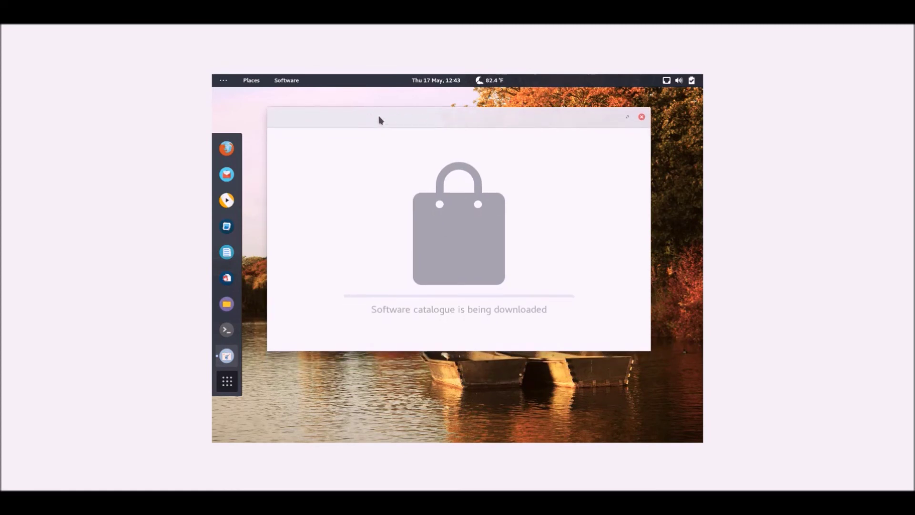
{"action": "left_click_drag", "start_coordinate": [376, 115], "coordinate": [370, 138]}
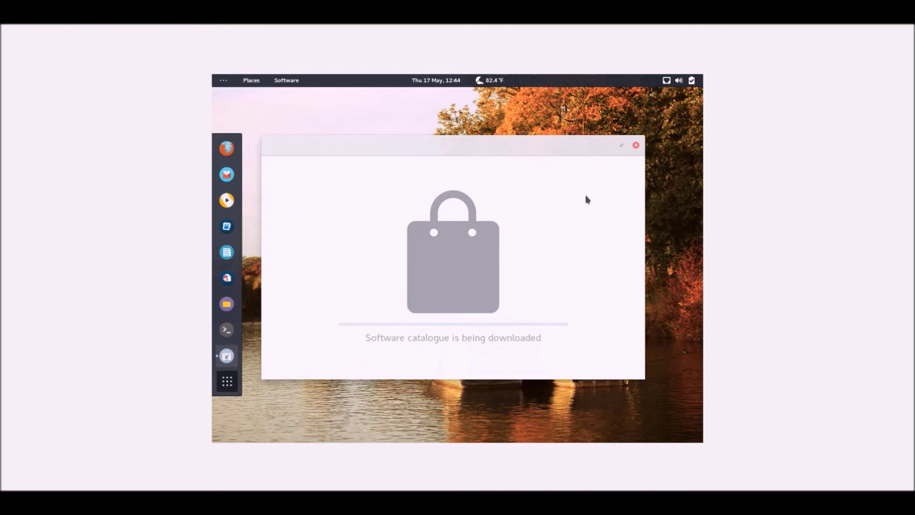
Open Display Settings from the desktop's right-click menu and go to Night Light.
{"action": "left_click", "coordinate": [667, 160]}
{"action": "right_click", "coordinate": [667, 162]}
{"action": "left_click", "coordinate": [662, 199]}
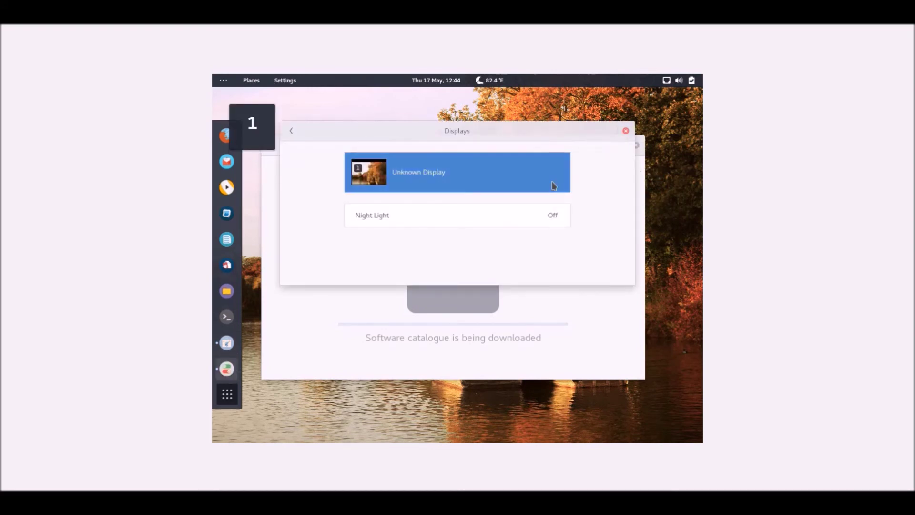
{"action": "left_click", "coordinate": [505, 217]}
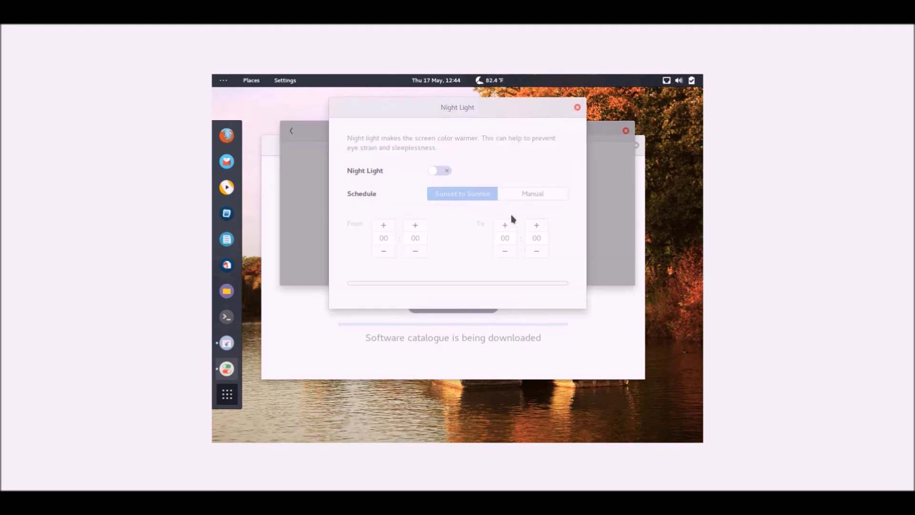
Give Night Light a manual 20:00–06:00 schedule, leave it off, and close Settings.
{"action": "left_click", "coordinate": [441, 171]}
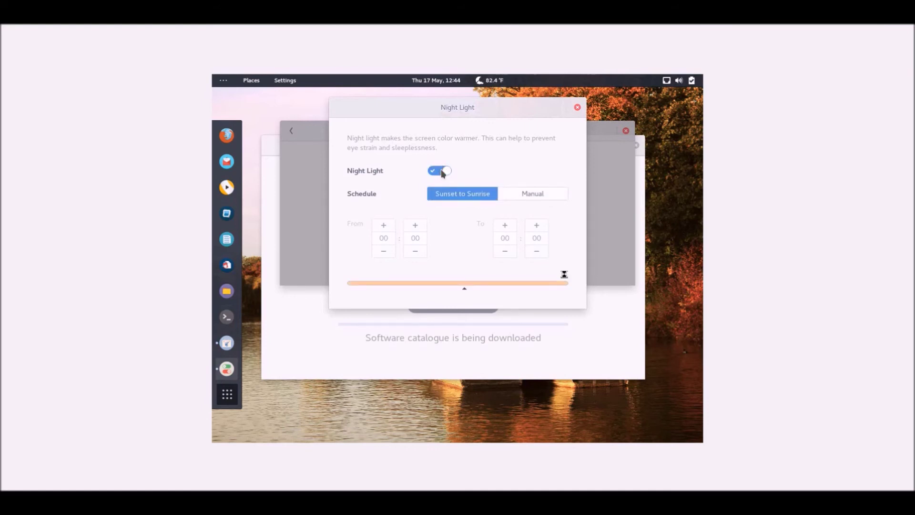
{"action": "left_click", "coordinate": [524, 200]}
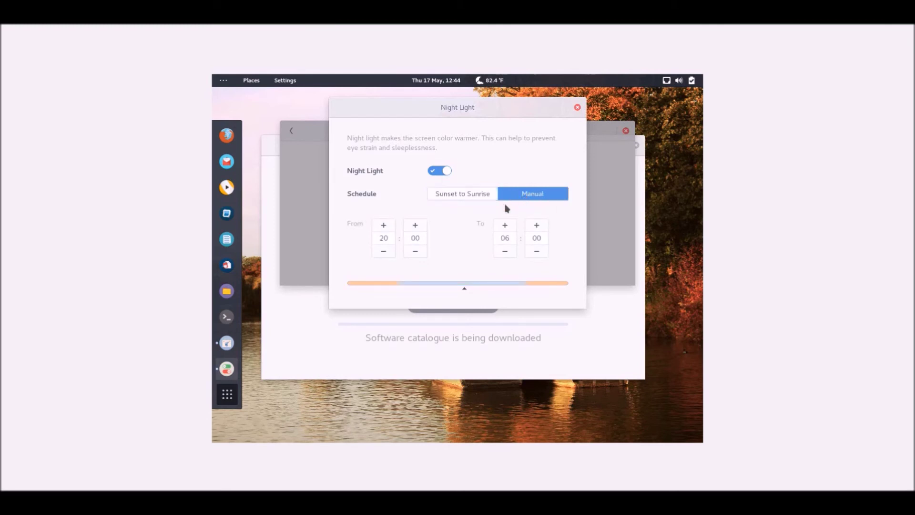
{"action": "left_click", "coordinate": [442, 171]}
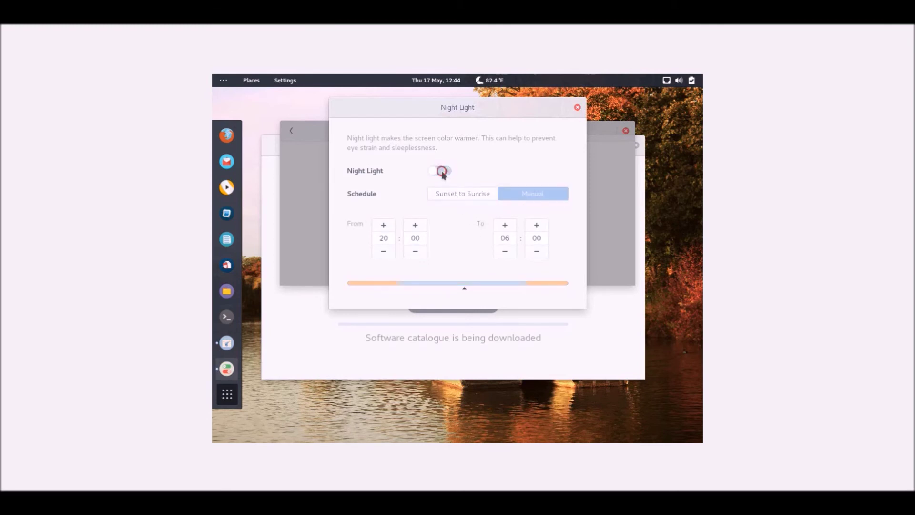
{"action": "left_click", "coordinate": [578, 108]}
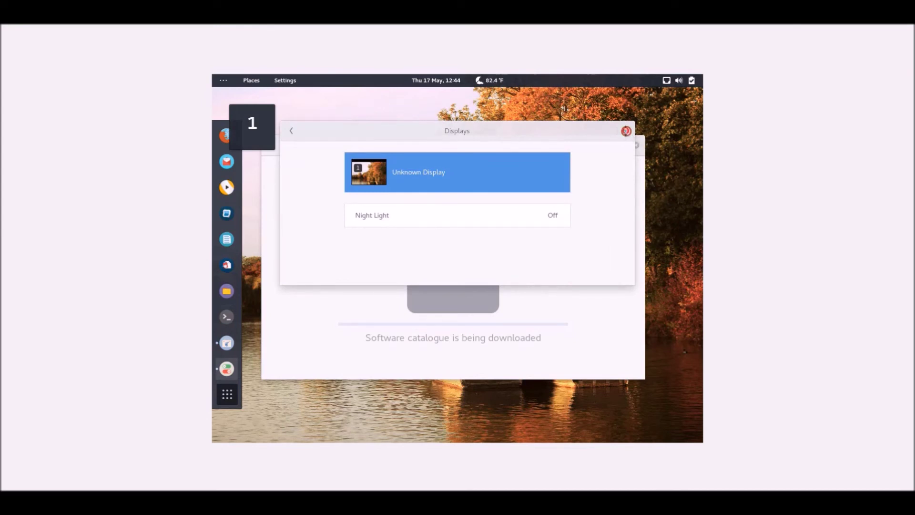
{"action": "left_click", "coordinate": [625, 130]}
{"action": "right_click", "coordinate": [660, 144]}
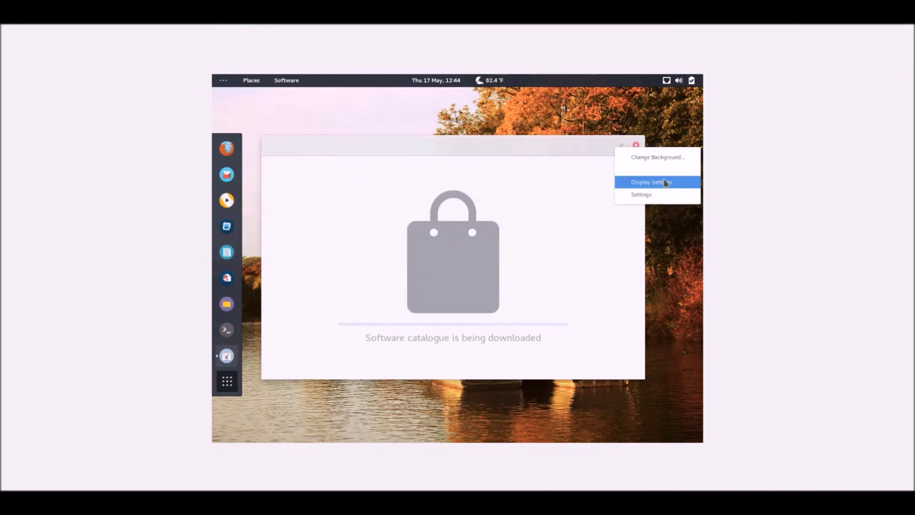
In Background settings, pick the forest boardwalk image from the desktop Wallpapers list.
{"action": "left_click", "coordinate": [662, 155]}
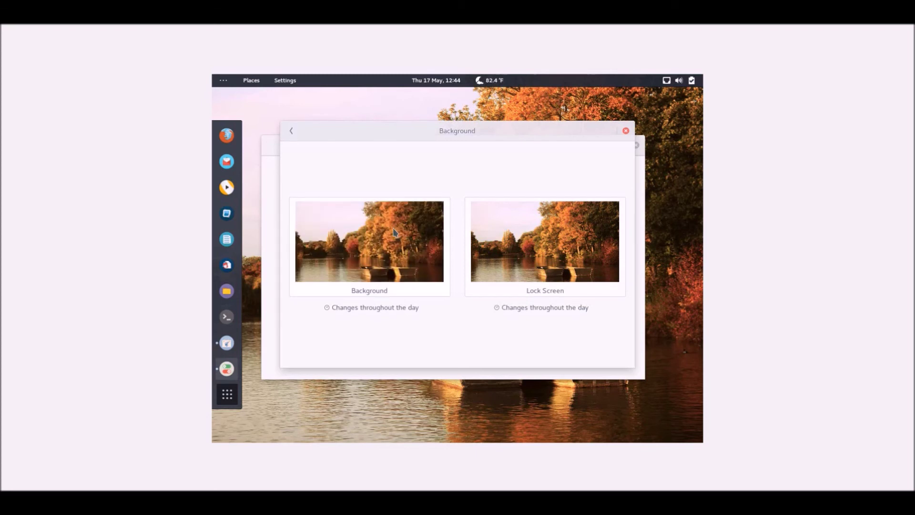
{"action": "left_click", "coordinate": [391, 229]}
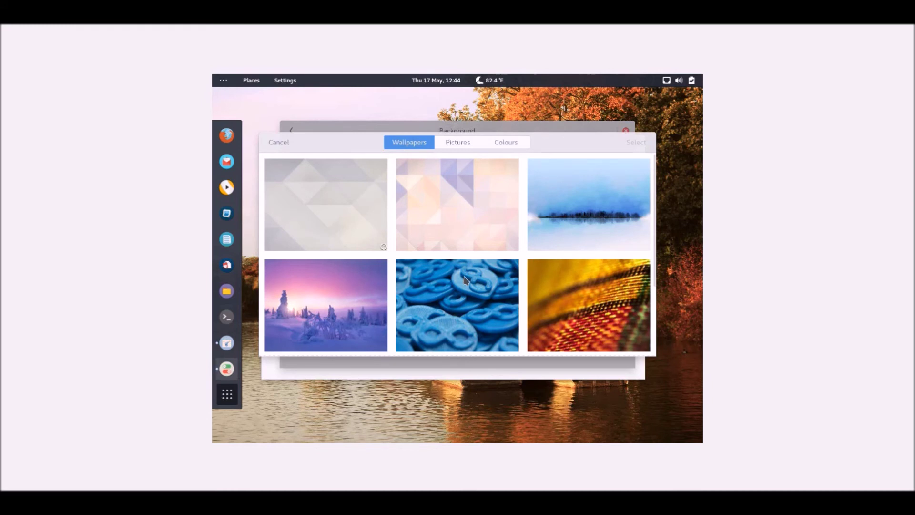
{"action": "scroll", "coordinate": [448, 280], "scroll_direction": "down", "scroll_amount": 1}
{"action": "scroll", "coordinate": [434, 279], "scroll_direction": "down", "scroll_amount": 1}
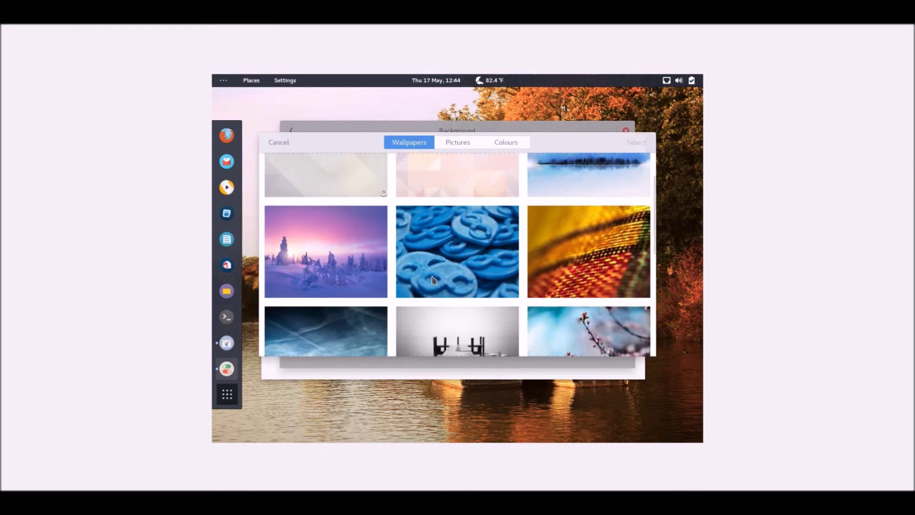
{"action": "scroll", "coordinate": [434, 280], "scroll_direction": "down", "scroll_amount": 1}
{"action": "scroll", "coordinate": [433, 280], "scroll_direction": "down", "scroll_amount": 4}
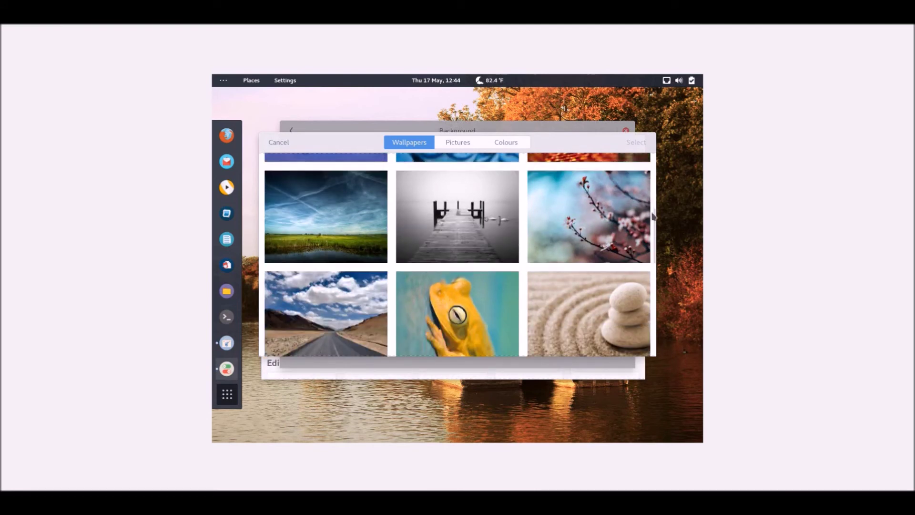
{"action": "scroll", "coordinate": [429, 274], "scroll_direction": "down", "scroll_amount": 6}
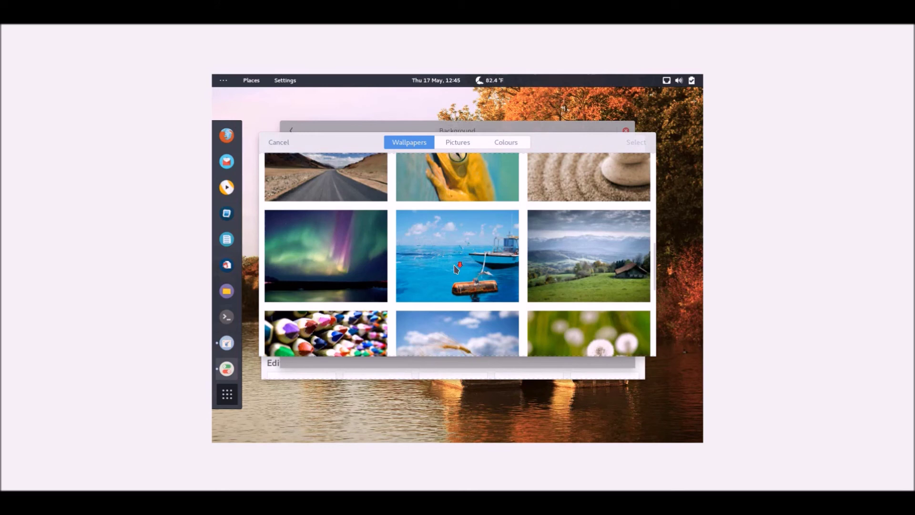
{"action": "scroll", "coordinate": [548, 279], "scroll_direction": "down", "scroll_amount": 2}
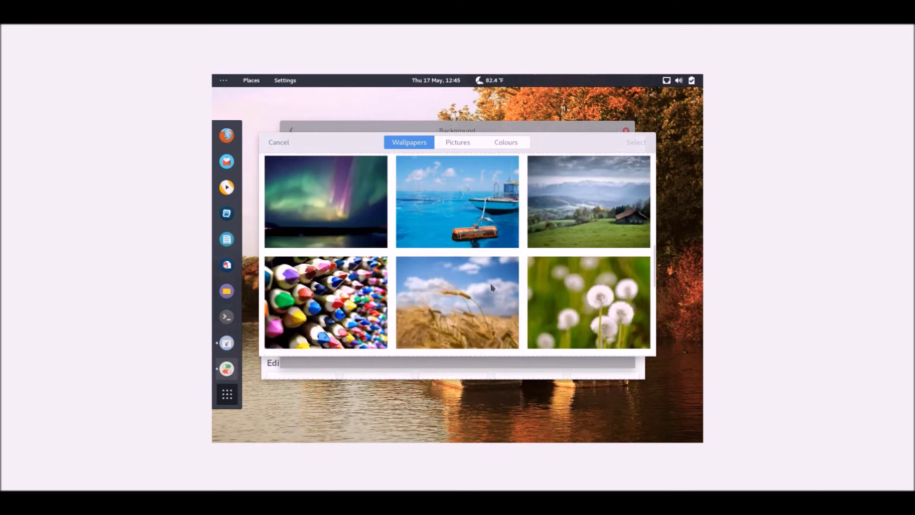
{"action": "scroll", "coordinate": [493, 286], "scroll_direction": "down", "scroll_amount": 1}
{"action": "scroll", "coordinate": [492, 283], "scroll_direction": "down", "scroll_amount": 6}
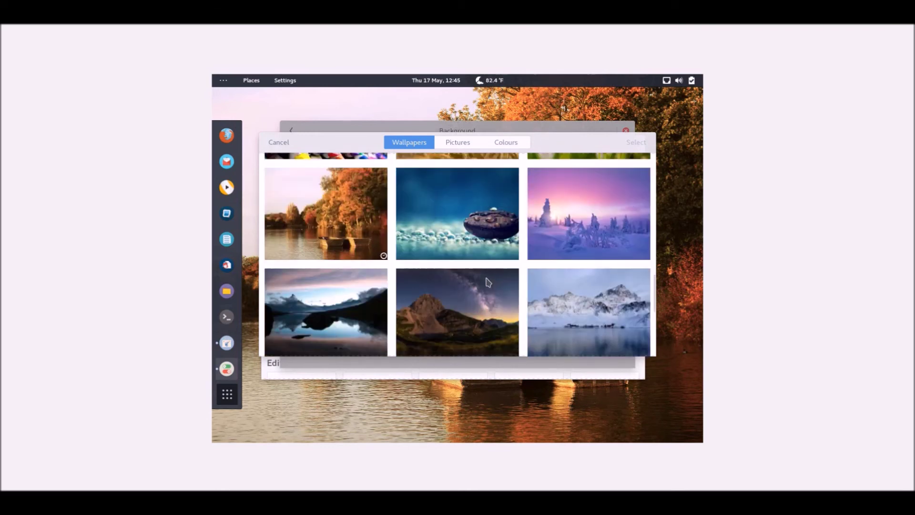
{"action": "scroll", "coordinate": [450, 286], "scroll_direction": "down", "scroll_amount": 3}
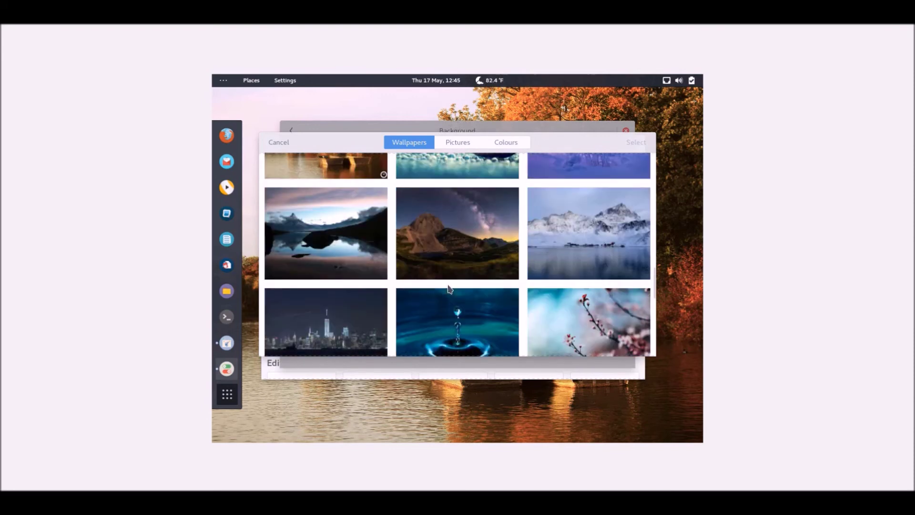
{"action": "scroll", "coordinate": [449, 288], "scroll_direction": "down", "scroll_amount": 7}
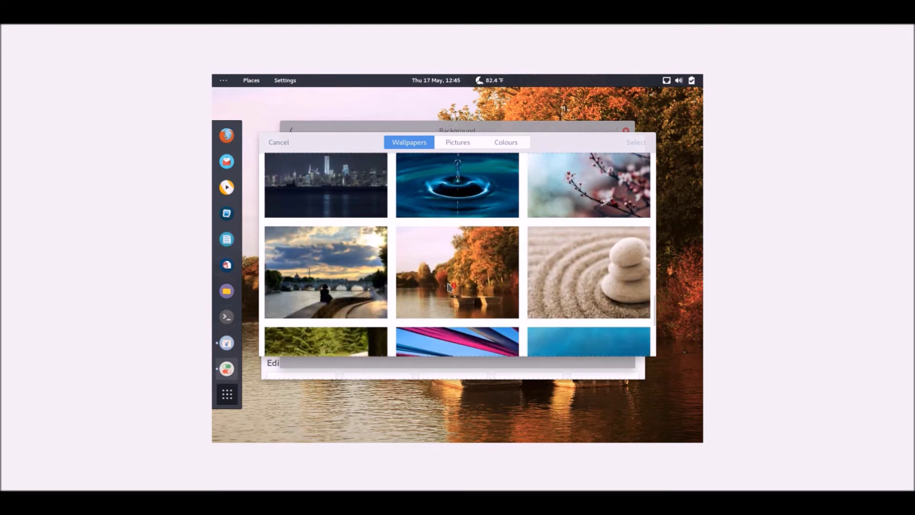
{"action": "scroll", "coordinate": [448, 284], "scroll_direction": "down", "scroll_amount": 5}
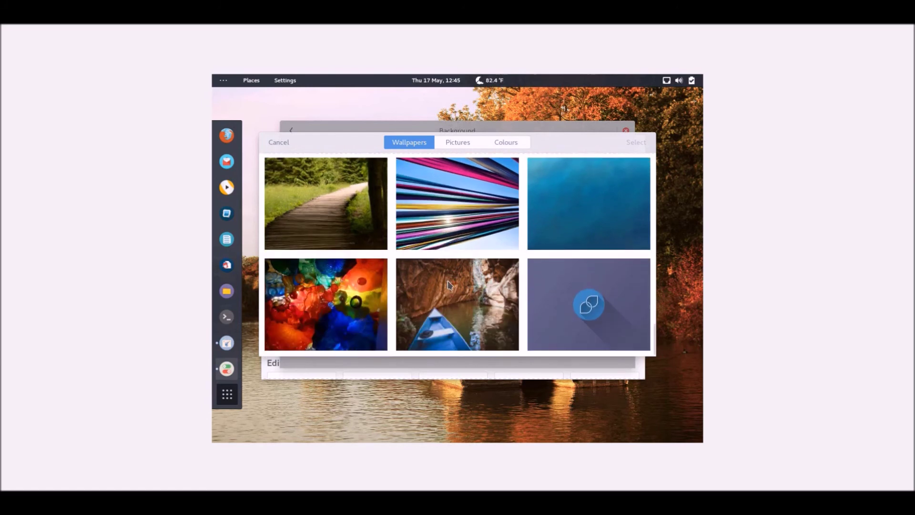
{"action": "left_click", "coordinate": [370, 191]}
Apply the forest boardwalk wallpaper, close Background settings, and nudge the Software window lower.
{"action": "left_click", "coordinate": [626, 139]}
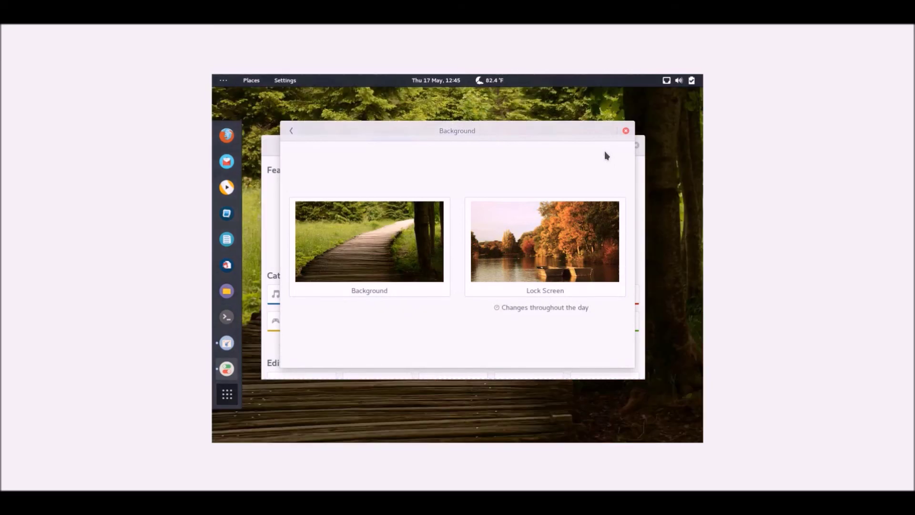
{"action": "left_click", "coordinate": [625, 130]}
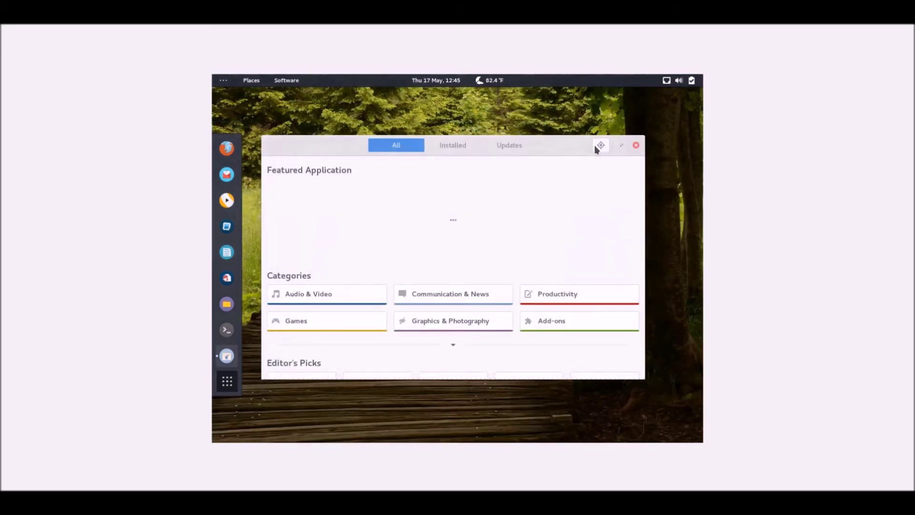
{"action": "mouse_move", "coordinate": [576, 150]}
{"action": "left_mouse_down"}
{"action": "mouse_move", "coordinate": [550, 396]}
{"action": "mouse_move", "coordinate": [556, 439]}
{"action": "mouse_move", "coordinate": [556, 278]}
{"action": "mouse_move", "coordinate": [564, 186]}
{"action": "mouse_move", "coordinate": [580, 156]}
{"action": "left_mouse_up"}
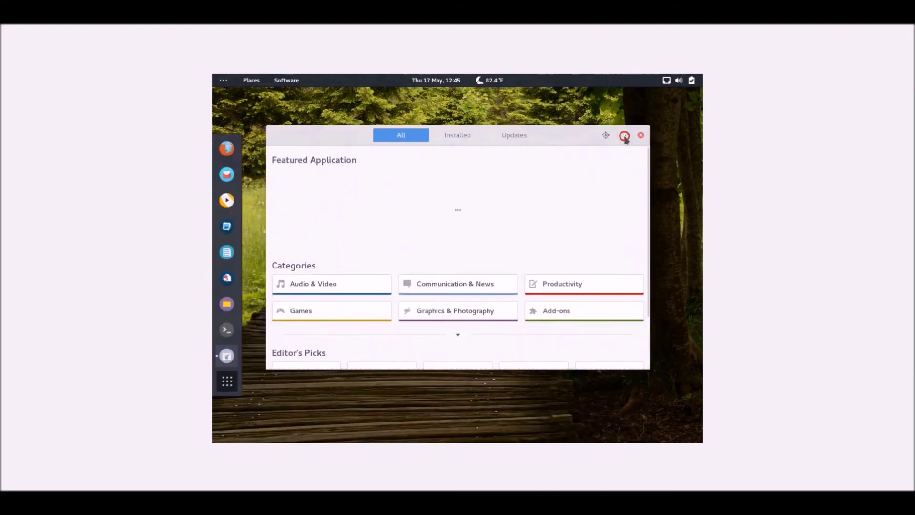
Maximize the Software window, scroll its listing, then restore it to a smaller size.
{"action": "left_click", "coordinate": [624, 136]}
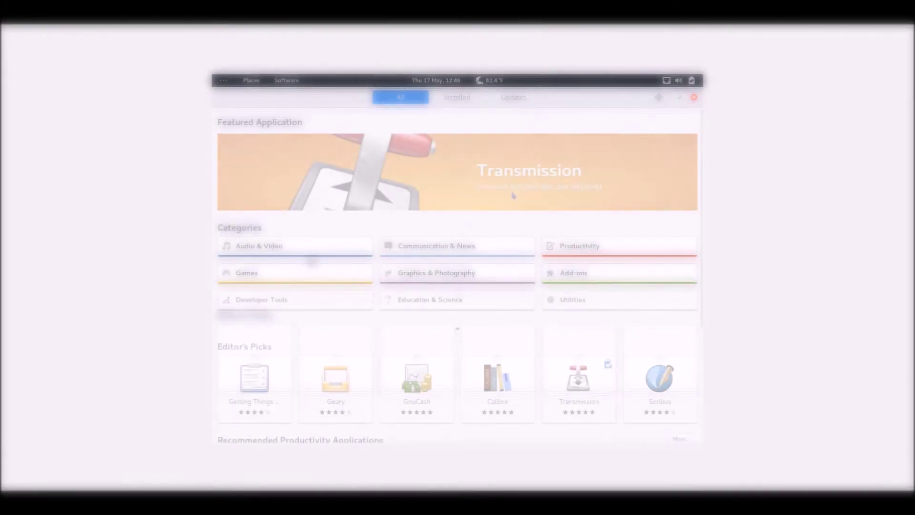
{"action": "scroll", "coordinate": [493, 286], "scroll_direction": "down", "scroll_amount": 5}
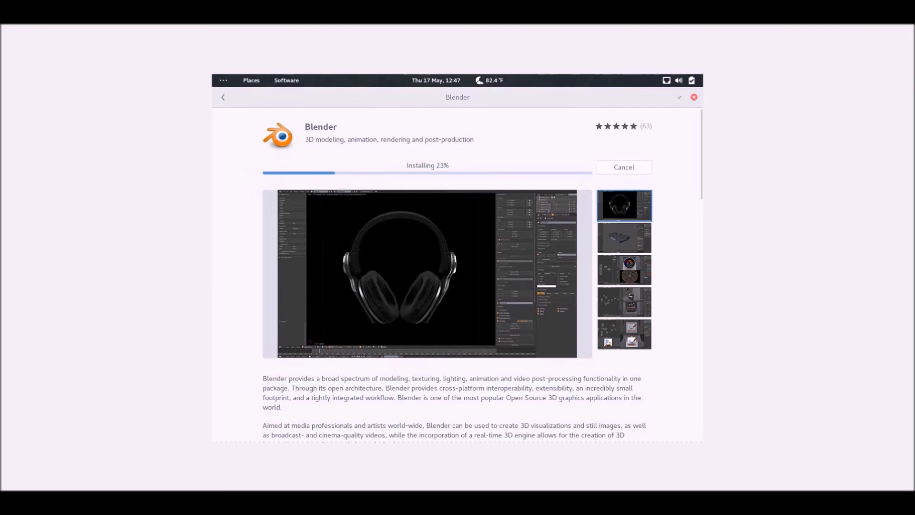
{"action": "left_click", "coordinate": [680, 97]}
Drag the Software window up and to the right.
{"action": "left_click_drag", "start_coordinate": [489, 134], "coordinate": [549, 93]}
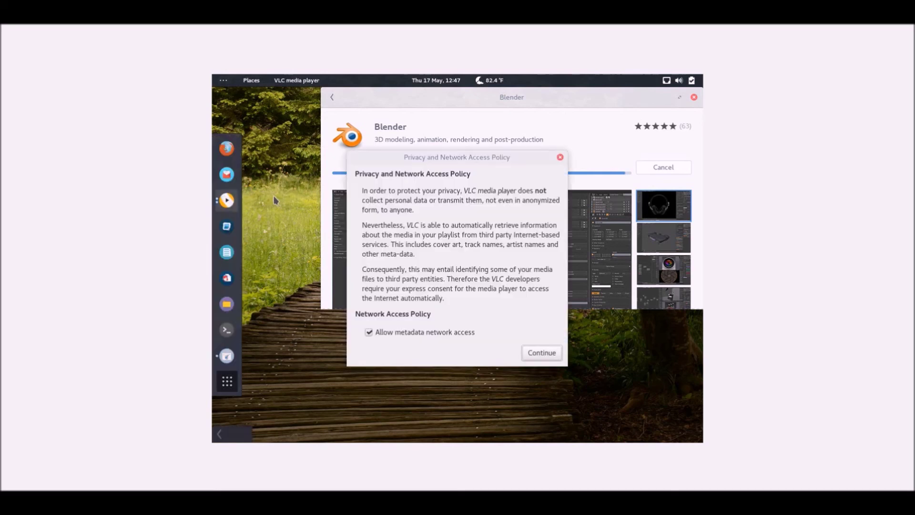
Accept VLC's privacy policy, view its 3.0.0 About page, then quit VLC.
{"action": "left_click", "coordinate": [540, 357]}
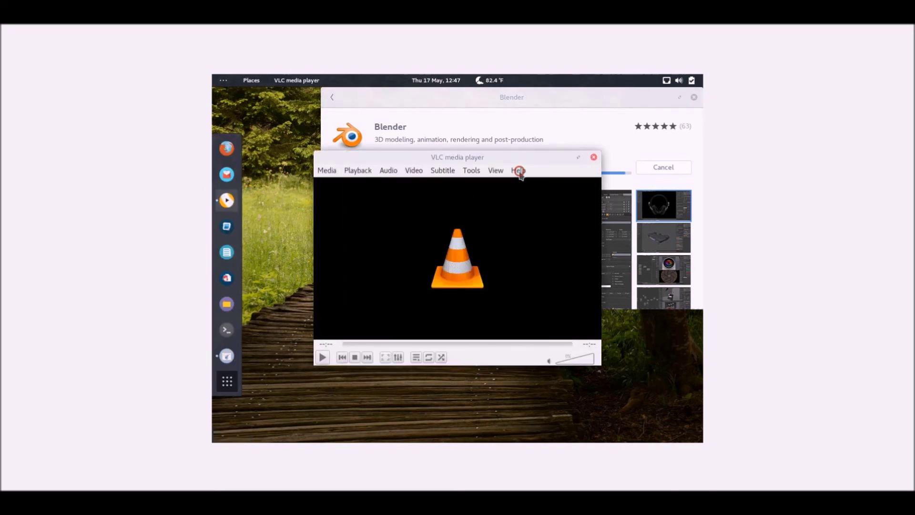
{"action": "left_click", "coordinate": [519, 170]}
{"action": "left_click", "coordinate": [526, 204]}
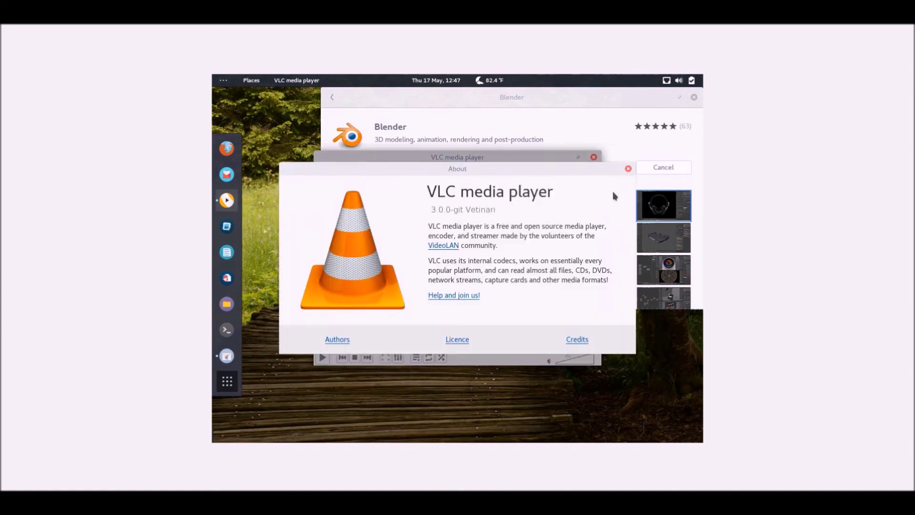
{"action": "left_click", "coordinate": [628, 169]}
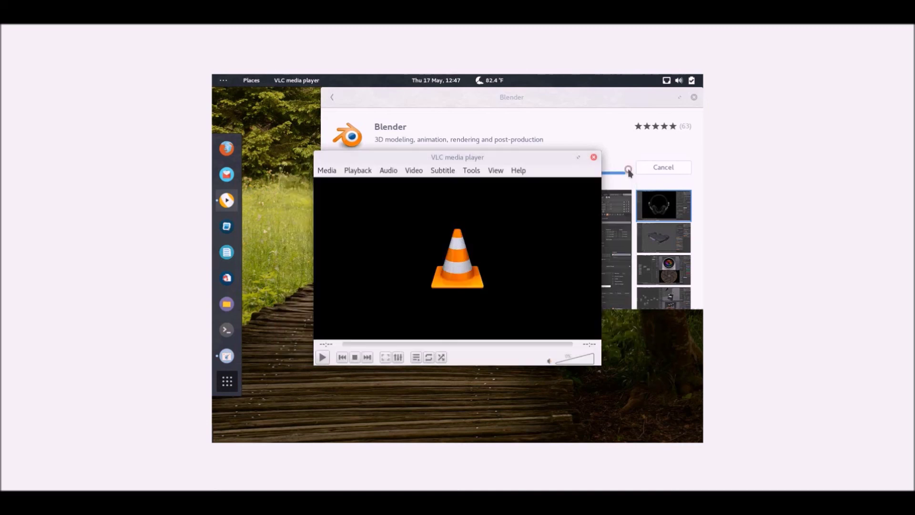
{"action": "left_click", "coordinate": [594, 157]}
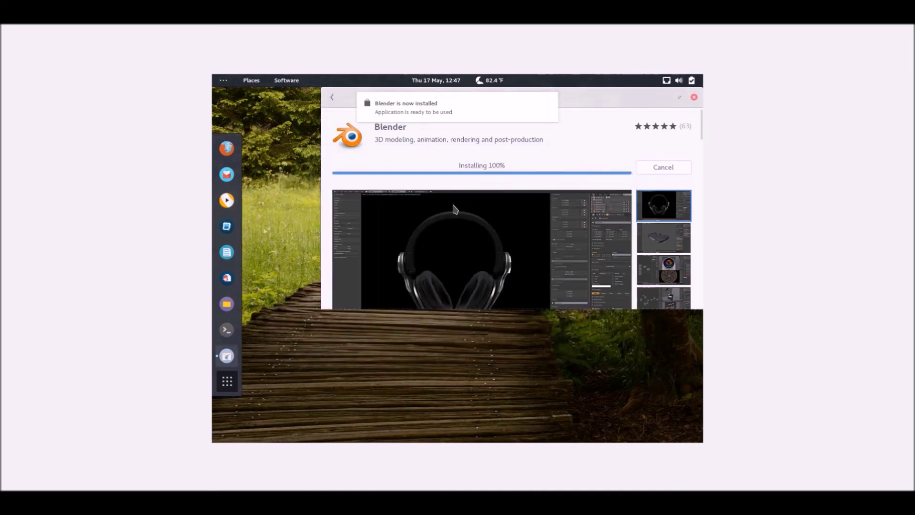
Launch the newly installed Blender 2.79, close it, and return to the Graphics & Photography list.
{"action": "mouse_move", "coordinate": [457, 119]}
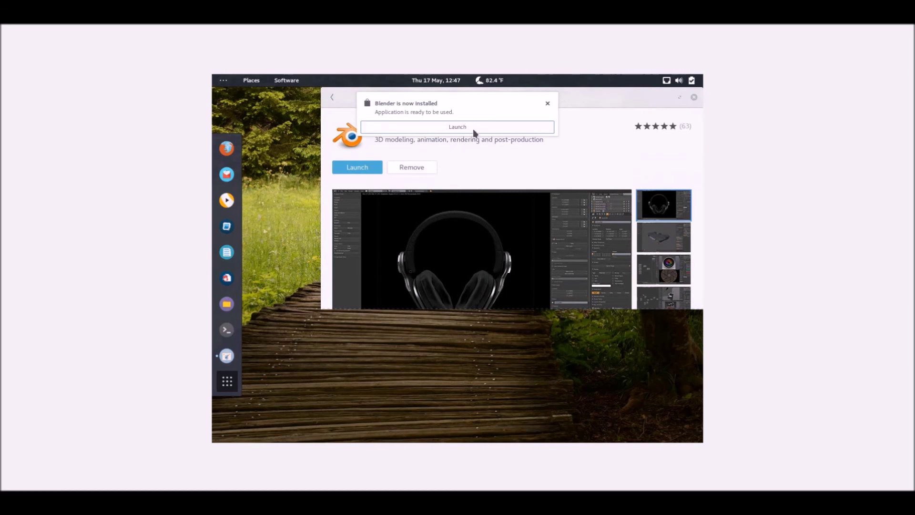
{"action": "left_click", "coordinate": [473, 127]}
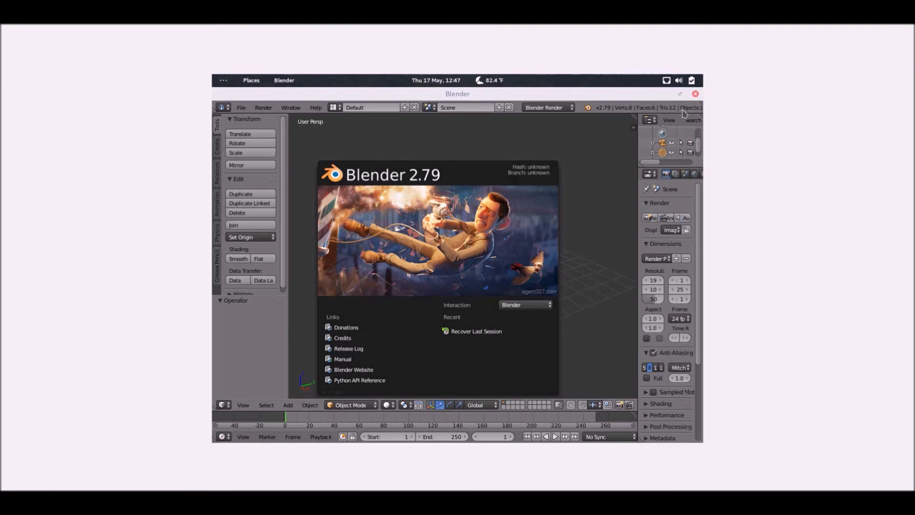
{"action": "left_click", "coordinate": [695, 93]}
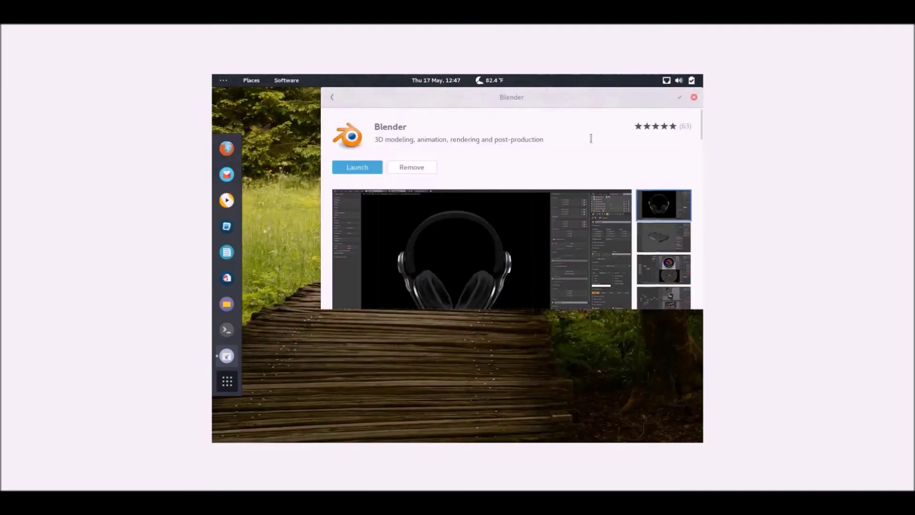
{"action": "left_click", "coordinate": [333, 97]}
Close GNOME Software and open the Files file manager from the applications grid.
{"action": "left_click", "coordinate": [693, 97]}
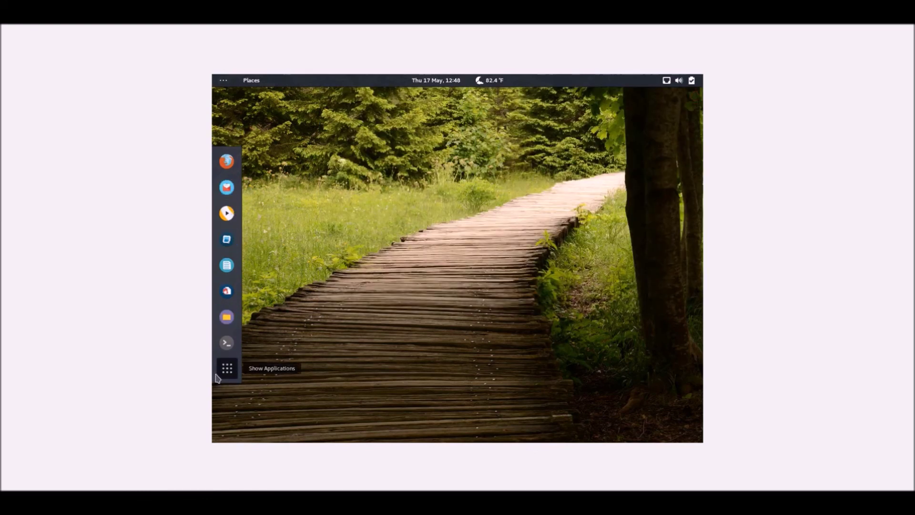
{"action": "left_click", "coordinate": [223, 369]}
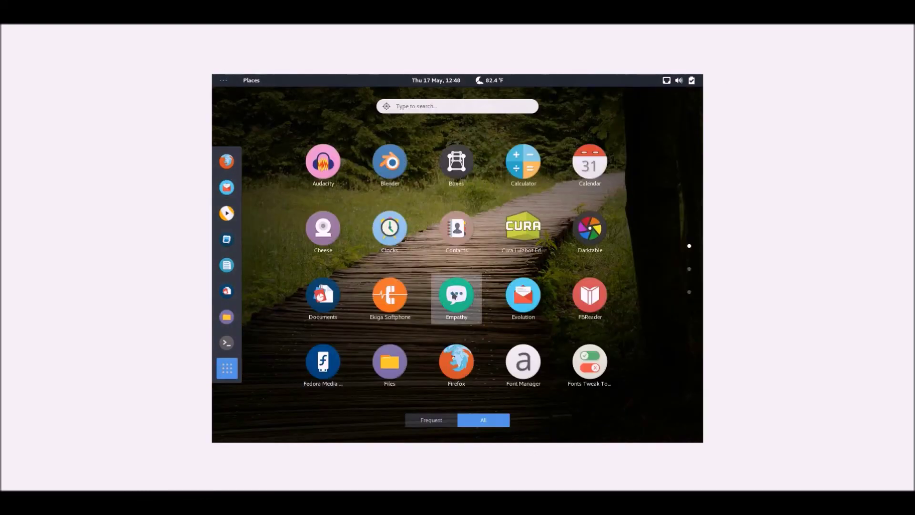
{"action": "scroll", "coordinate": [492, 316], "scroll_direction": "down", "scroll_amount": 2}
{"action": "scroll", "coordinate": [482, 309], "scroll_direction": "up", "scroll_amount": 2}
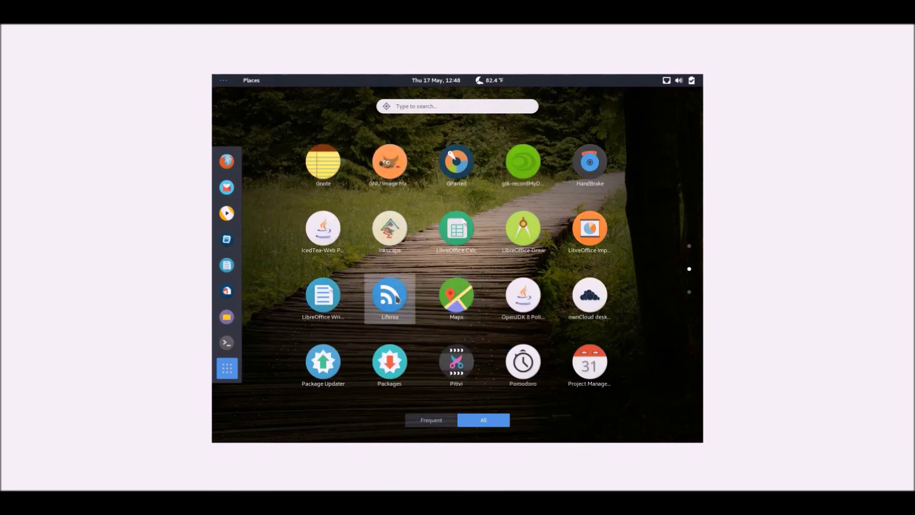
{"action": "left_click", "coordinate": [386, 361]}
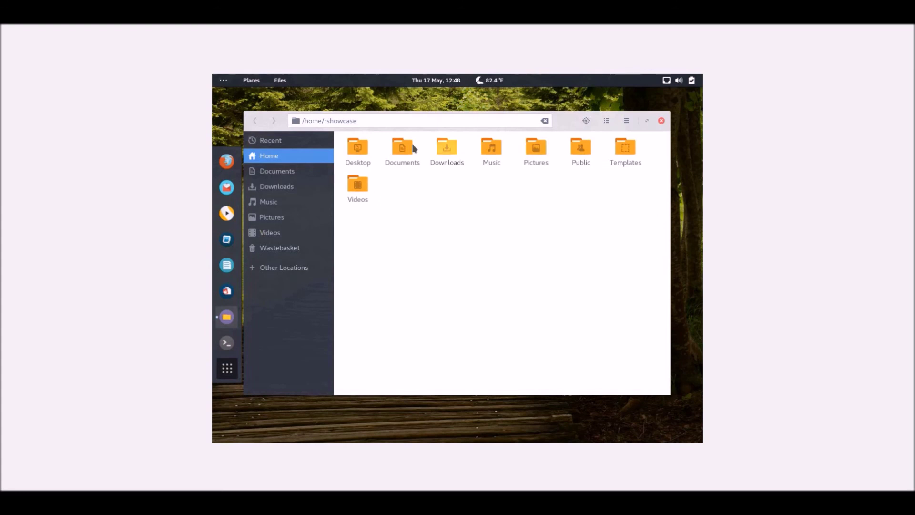
View the Files About information, then close it and the Files window.
{"action": "left_click", "coordinate": [280, 80]}
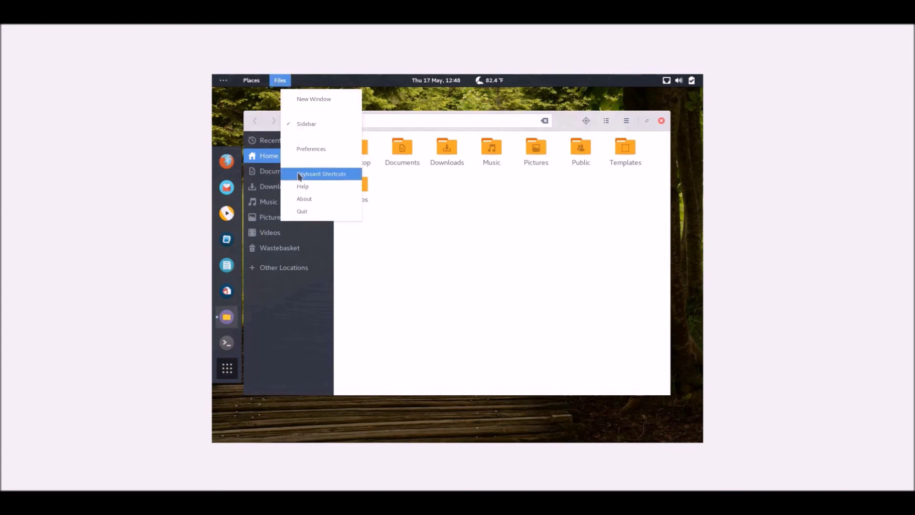
{"action": "left_click", "coordinate": [307, 199]}
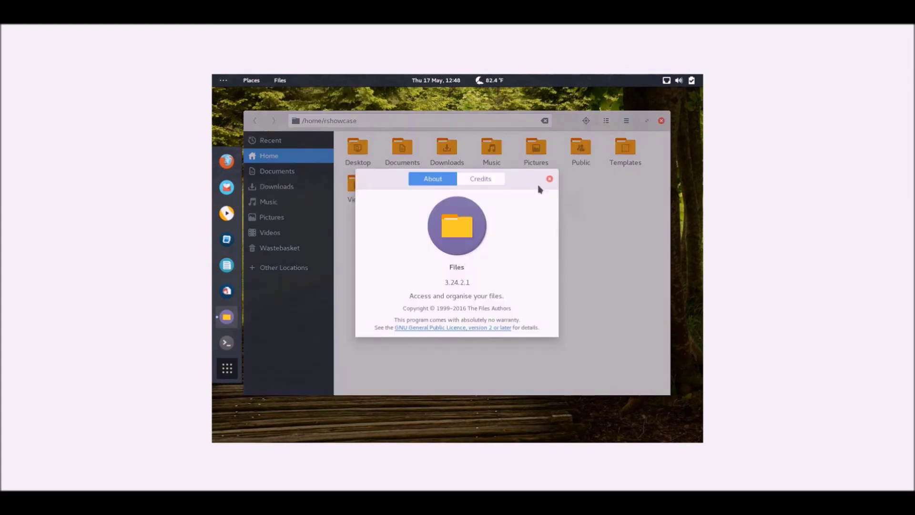
{"action": "left_click", "coordinate": [550, 180]}
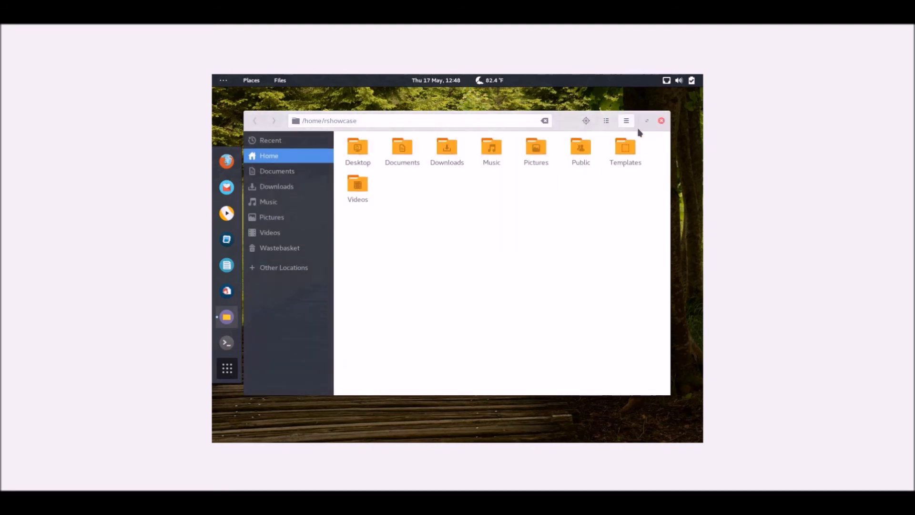
{"action": "left_click", "coordinate": [662, 121]}
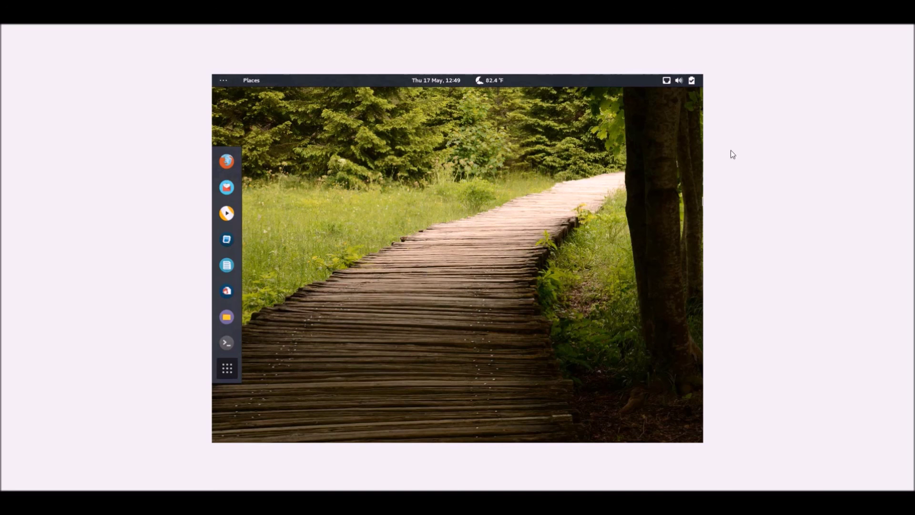
Power off the Korora system from the top-right system menu.
{"action": "left_click", "coordinate": [691, 80]}
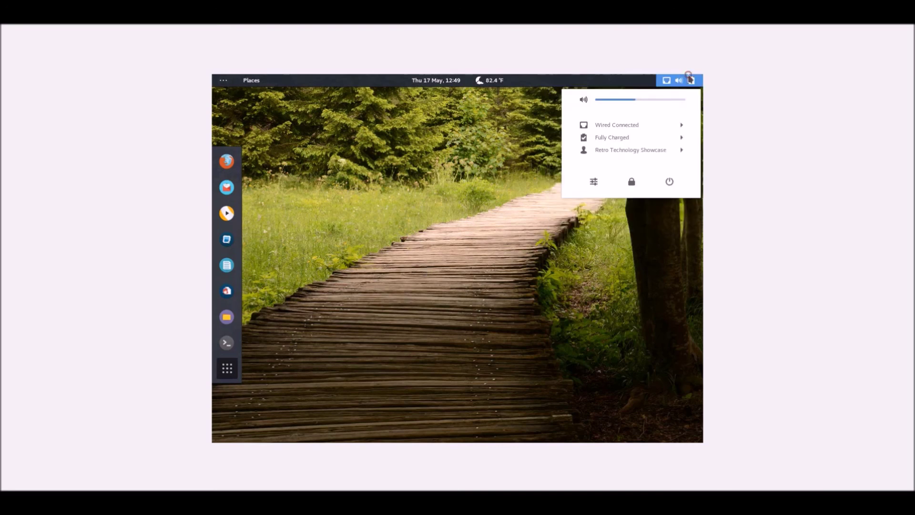
{"action": "left_click", "coordinate": [670, 183]}
{"action": "left_click", "coordinate": [548, 285]}
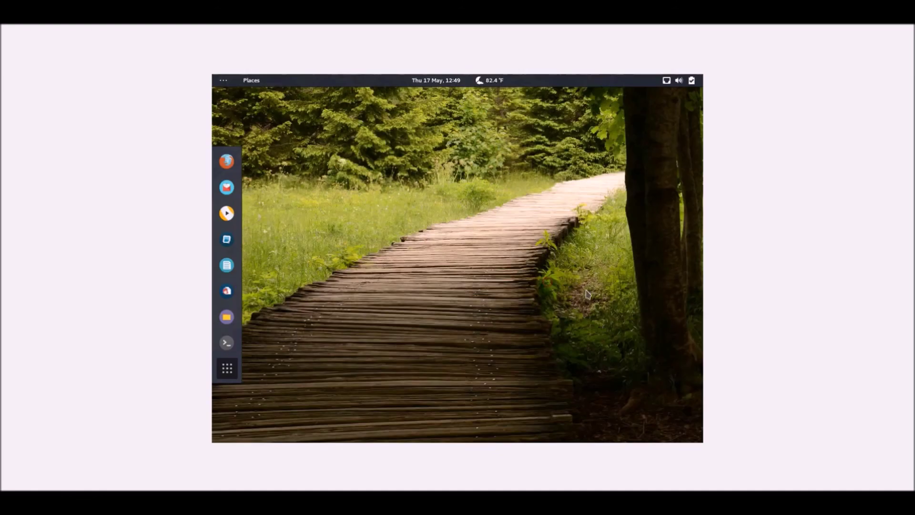